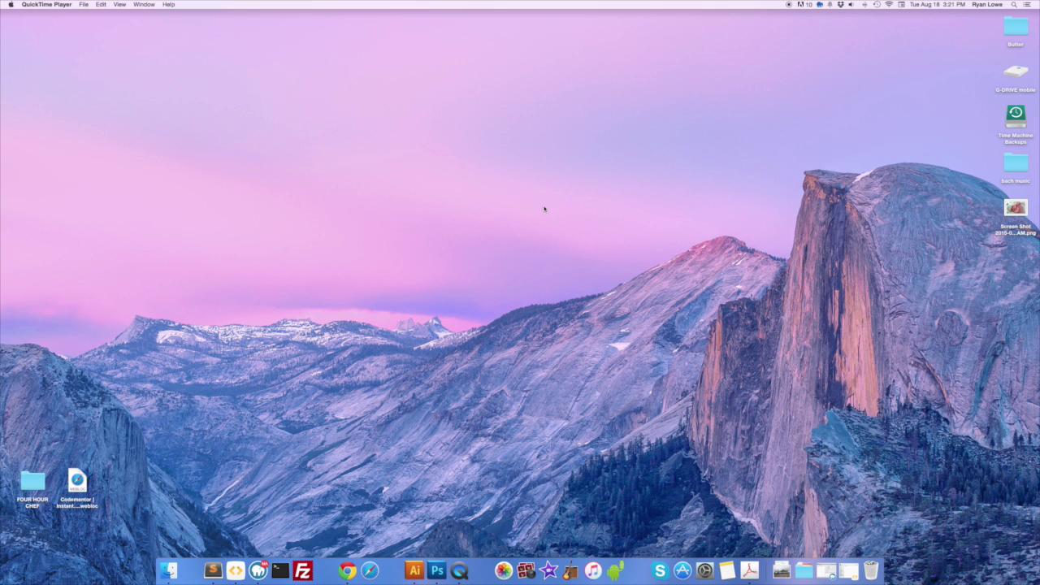
Open the Trackpad preferences and review the More Gestures, Point & Click and Scroll & Zoom settings
left_click(704, 566)
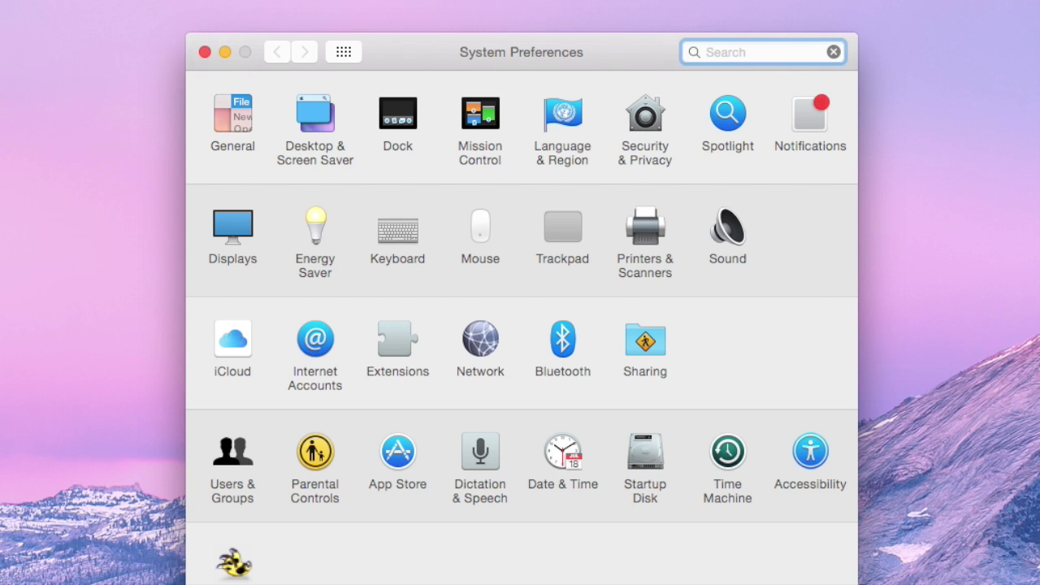
left_click(566, 227)
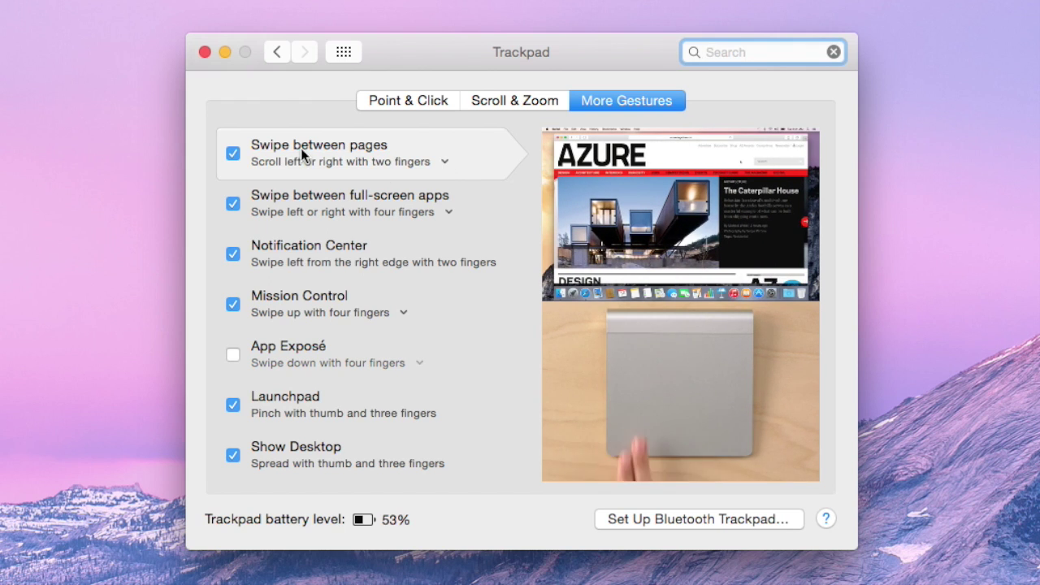
mouse_move(237, 269)
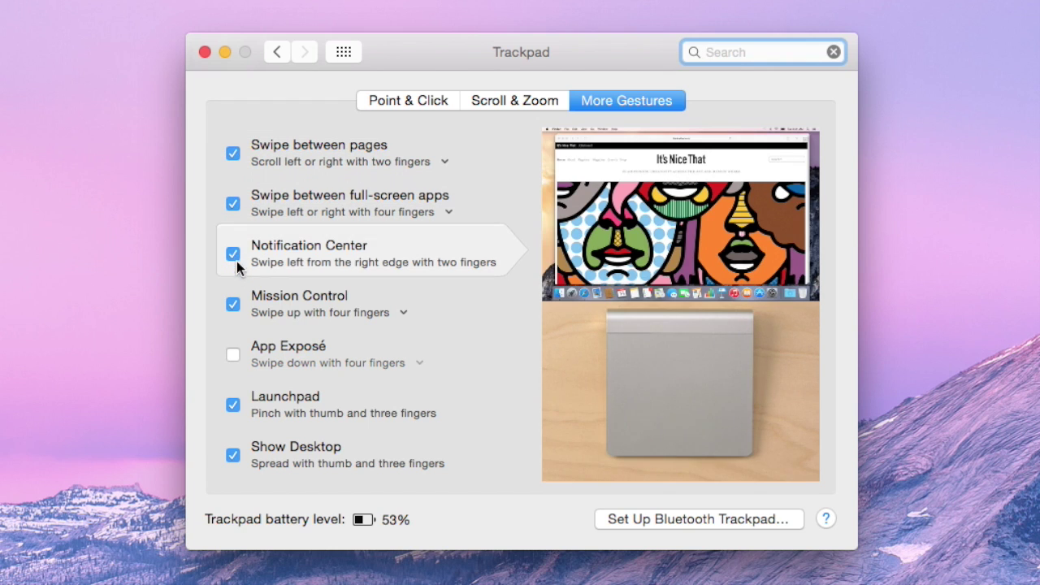
mouse_move(225, 309)
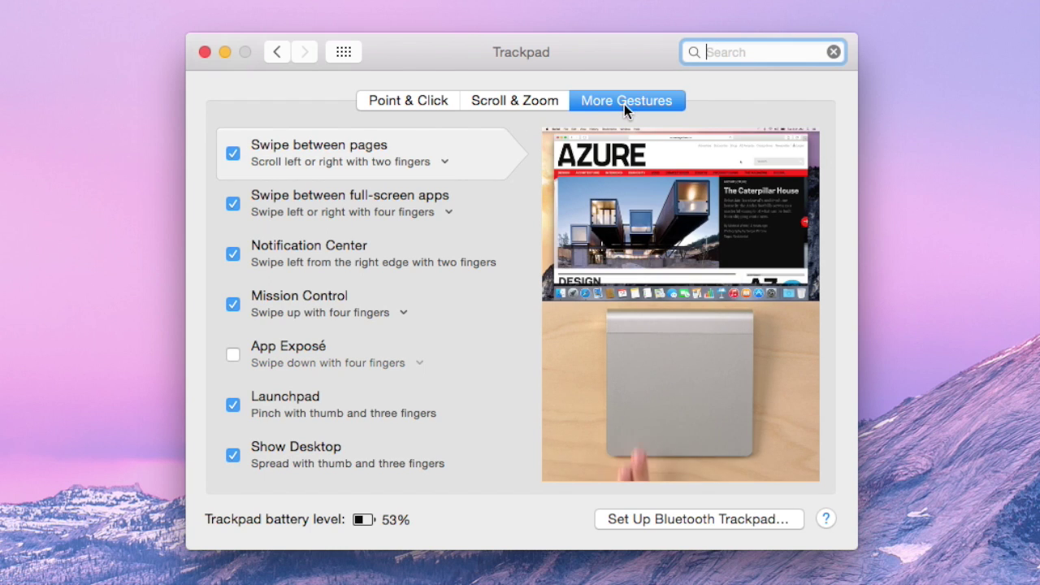
left_click(413, 99)
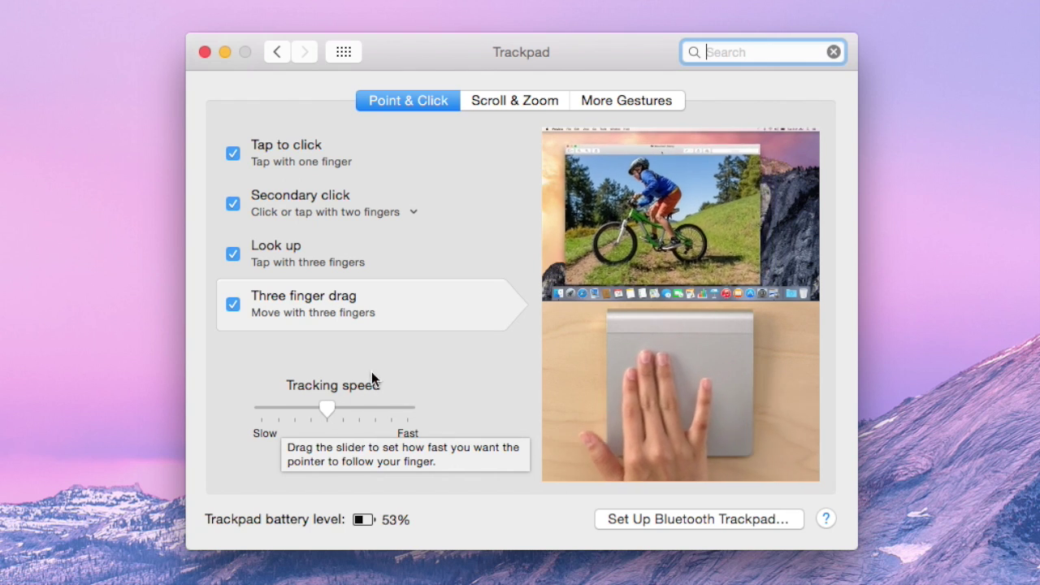
left_click(617, 100)
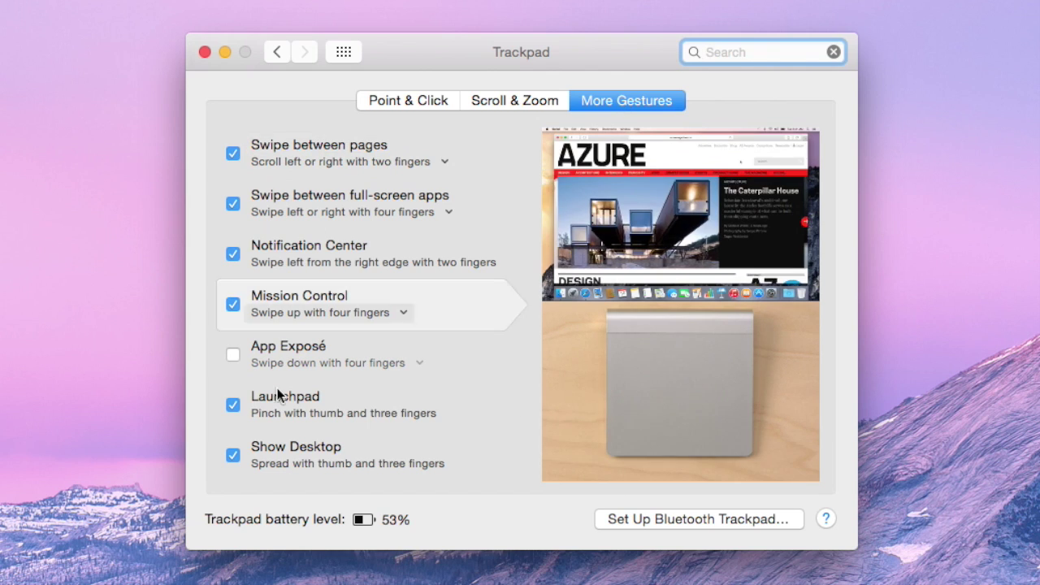
left_click(511, 99)
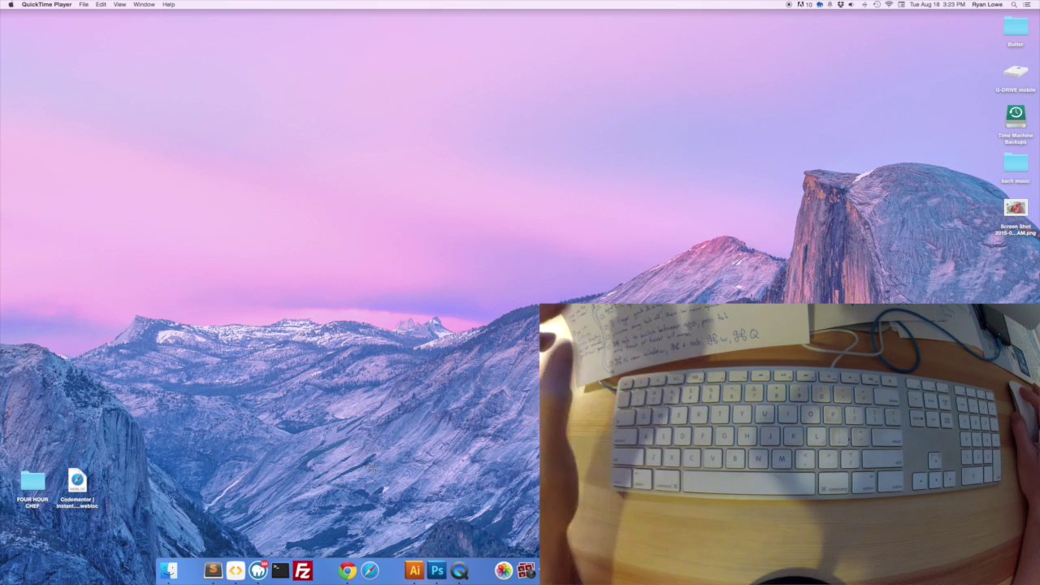
Capture a rectangular region of the desktop as a screenshot and open the resulting image file in Photoshop
left_click_drag(258, 99, 704, 387)
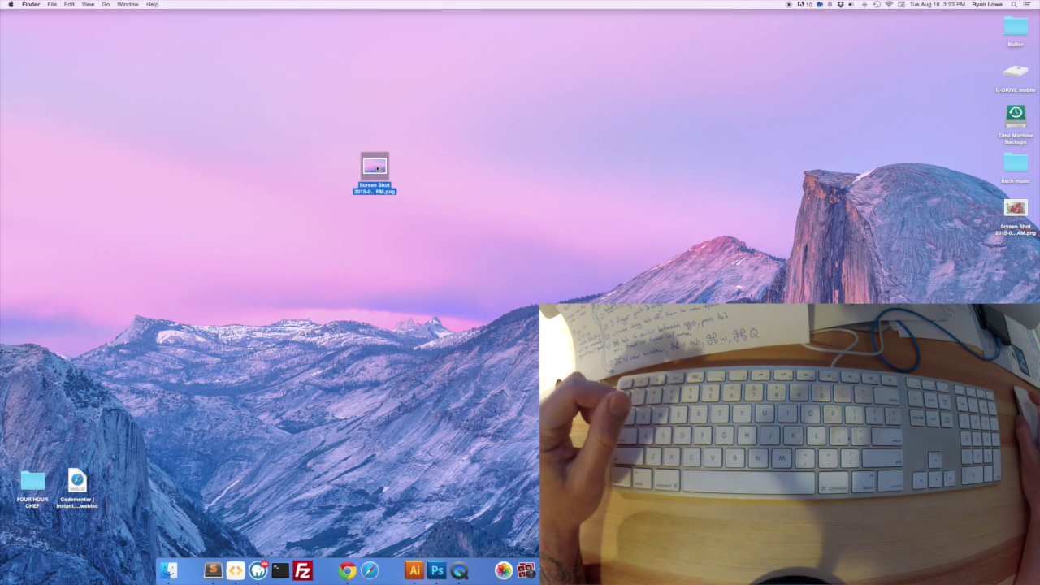
key("super+Tab")
double_click(374, 166)
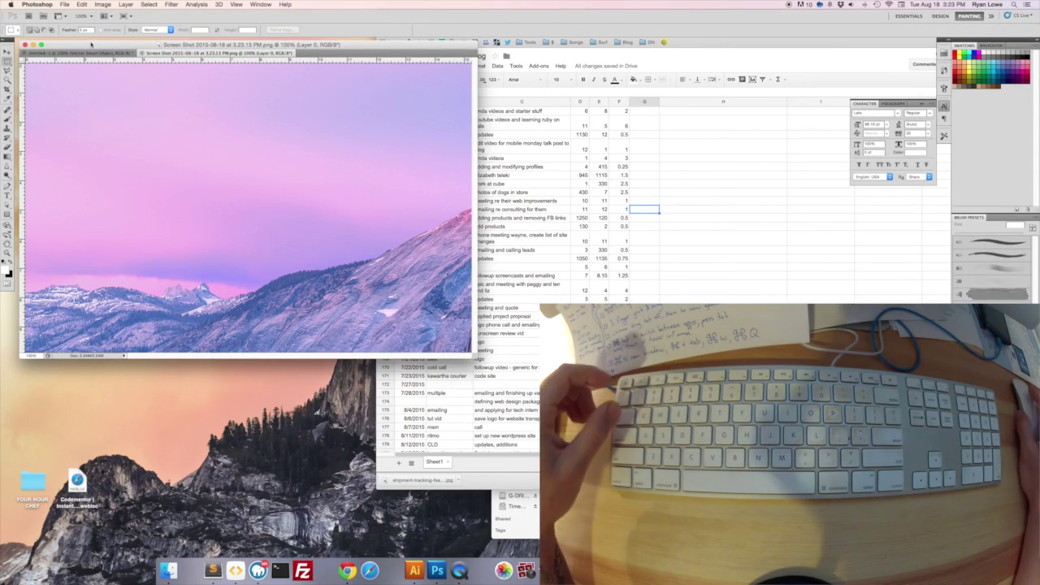
Return to the second desktop and move the new screenshot file to the Trash
key("ctrl+Right")
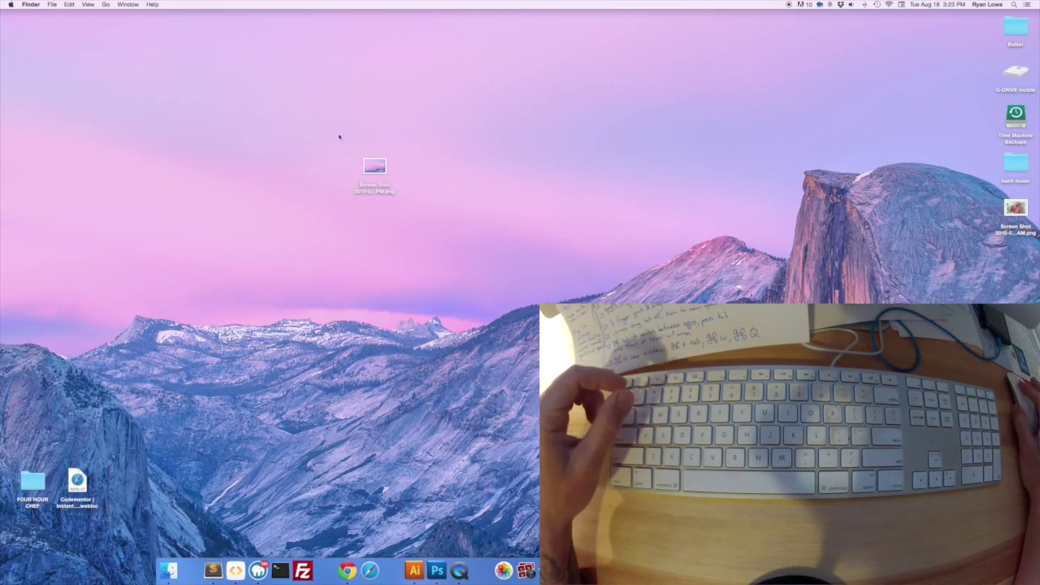
left_click_drag(336, 141, 511, 315)
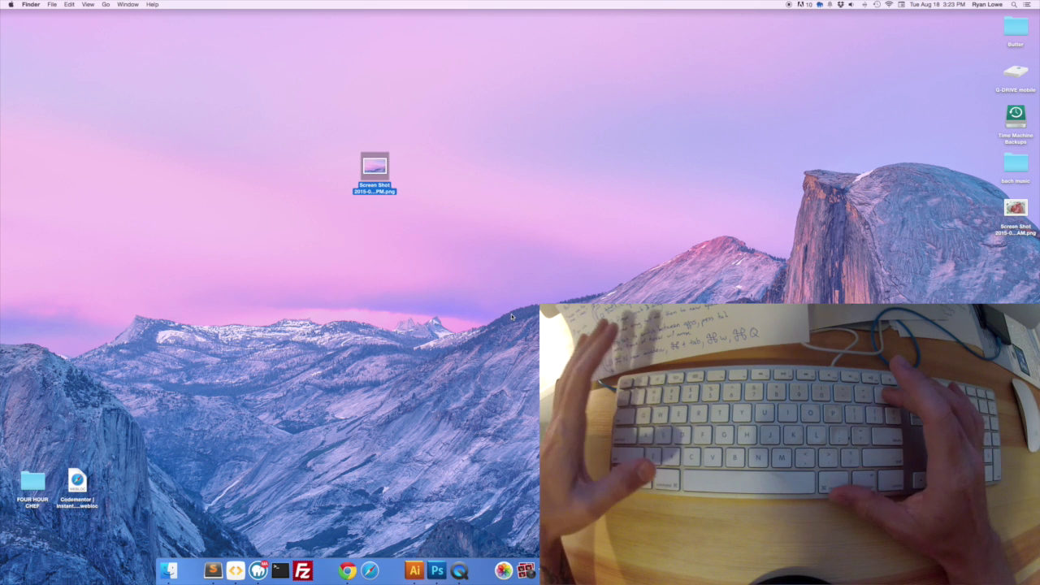
key("super+BackSpace")
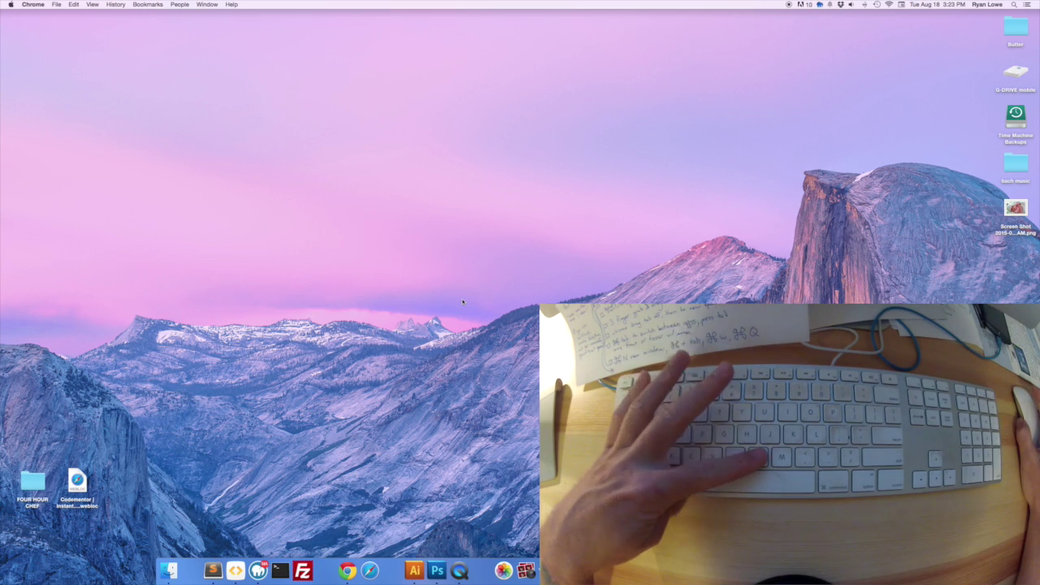
Open a Chrome window with a second tab, close both, and quit Chrome
key("super+n")
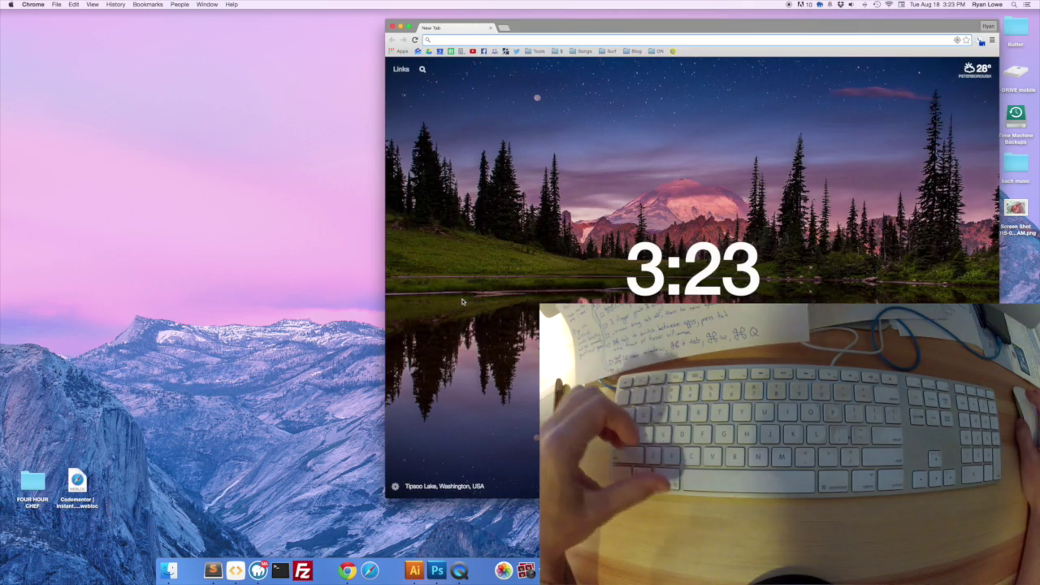
key("super+t")
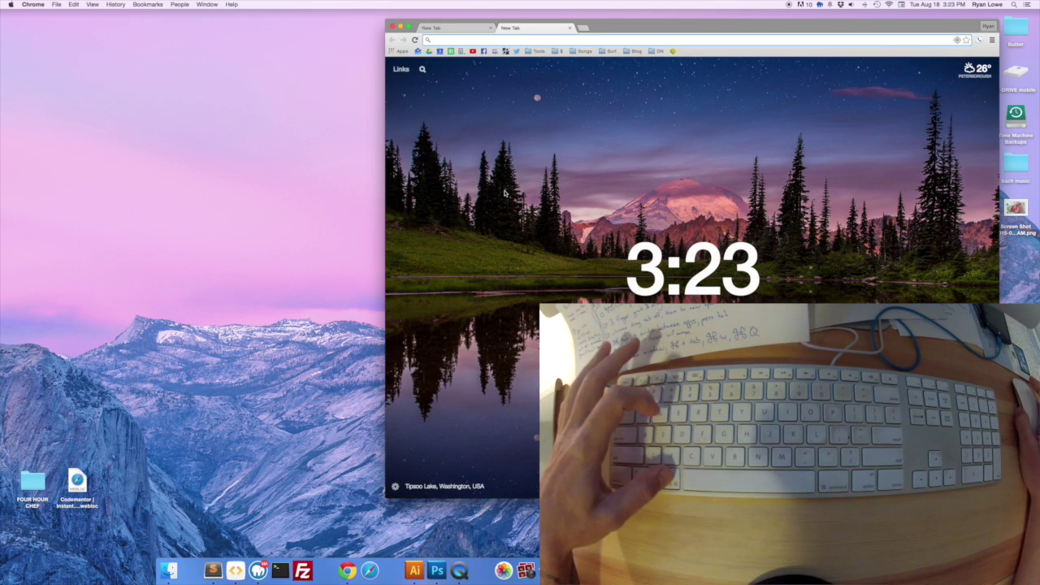
key("super+w")
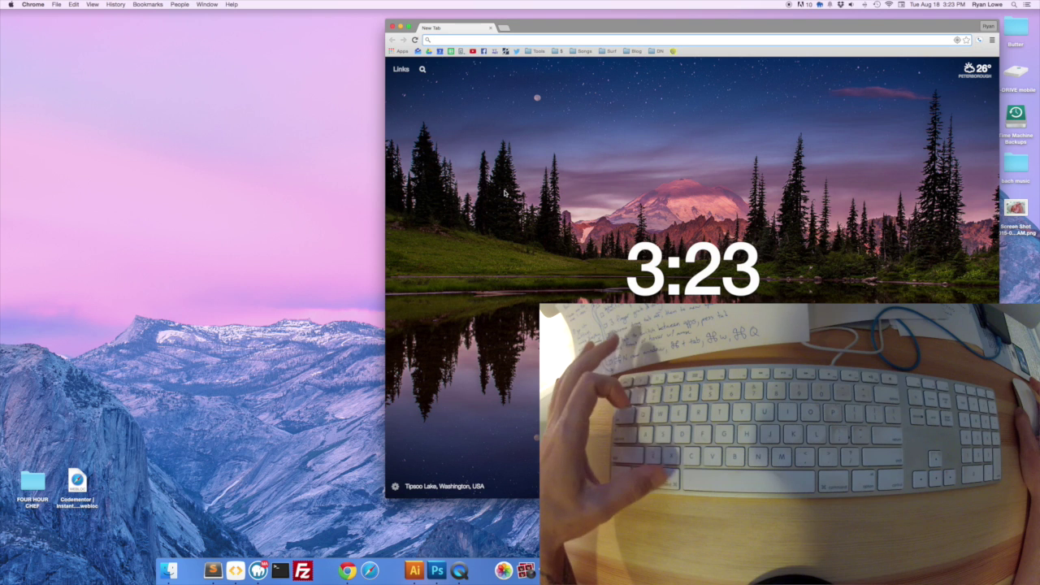
key("super+w")
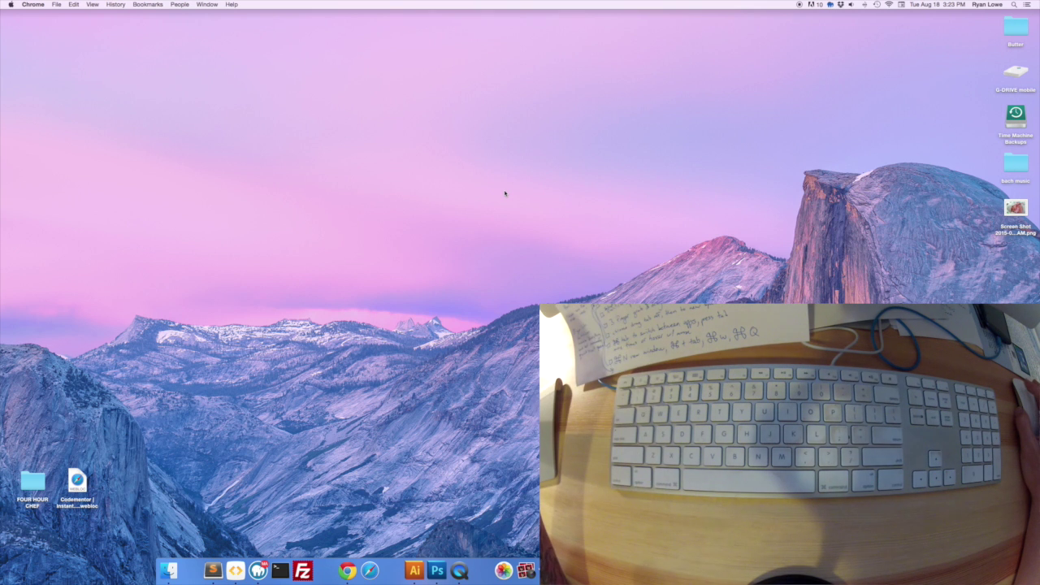
key("super+q")
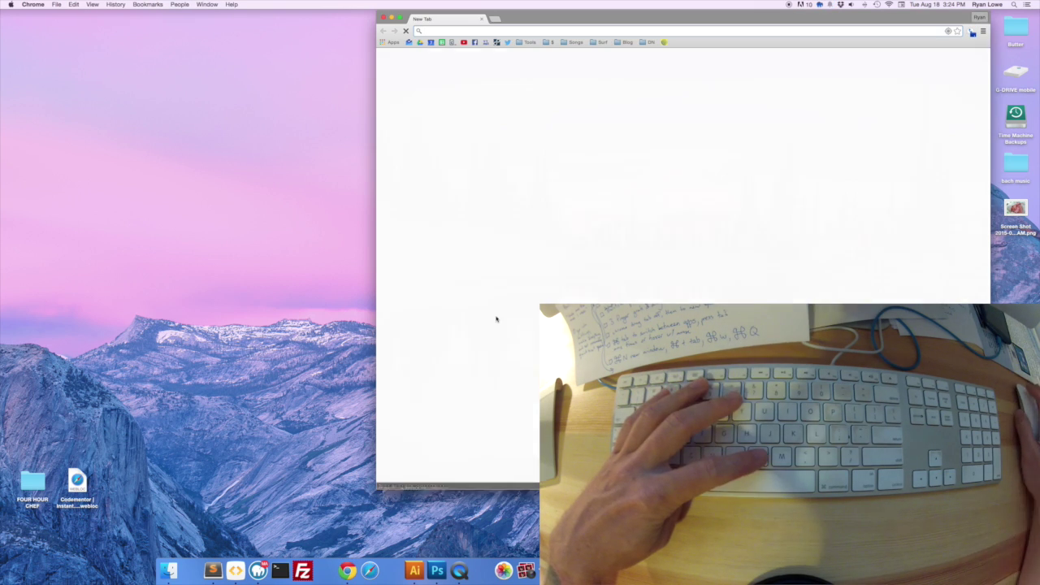
Open several new Chrome windows and spread them across the second desktop
key("super+n")
key("super+n")
key("super+n")
key("super+n")
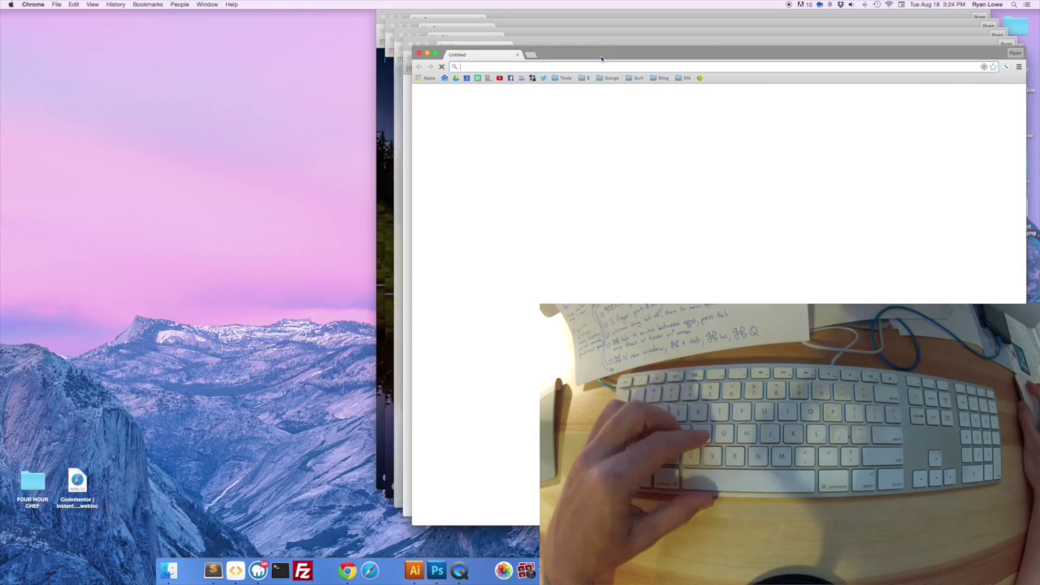
key("super+n")
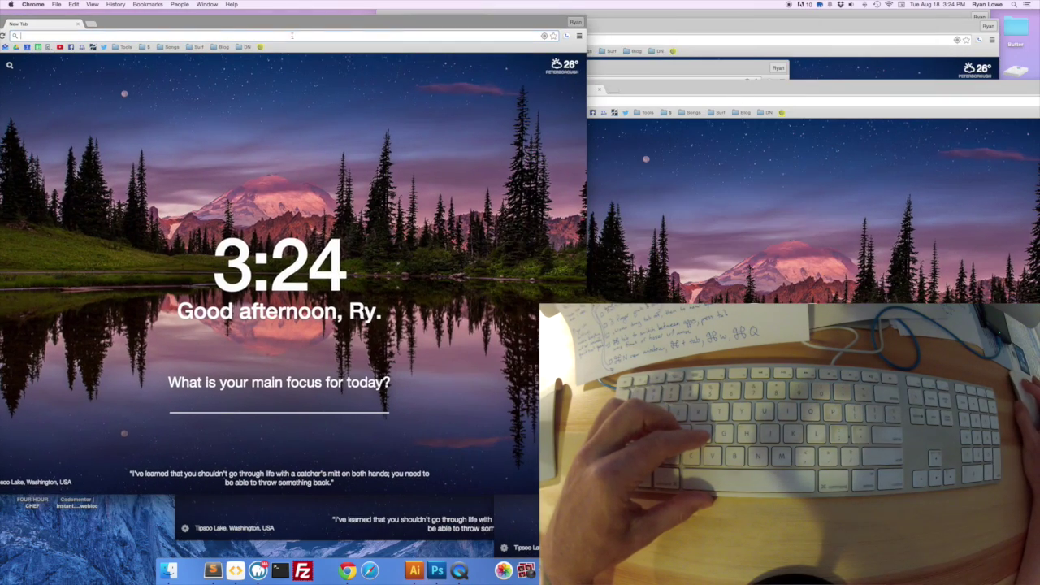
key("super+n")
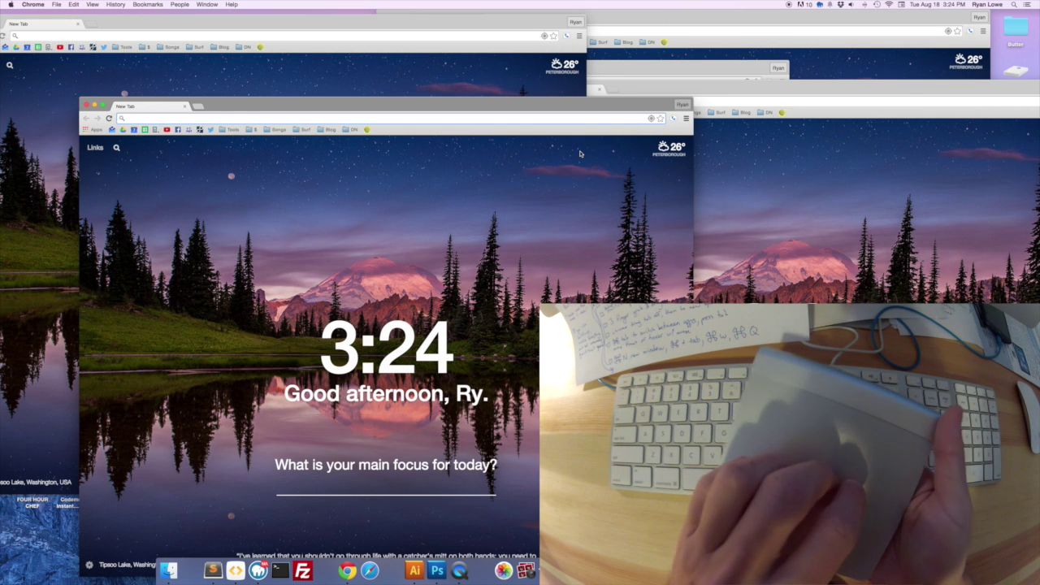
Reveal the desktop and restore the windows, and bring up and dismiss the Mission Control overview
key("F11")
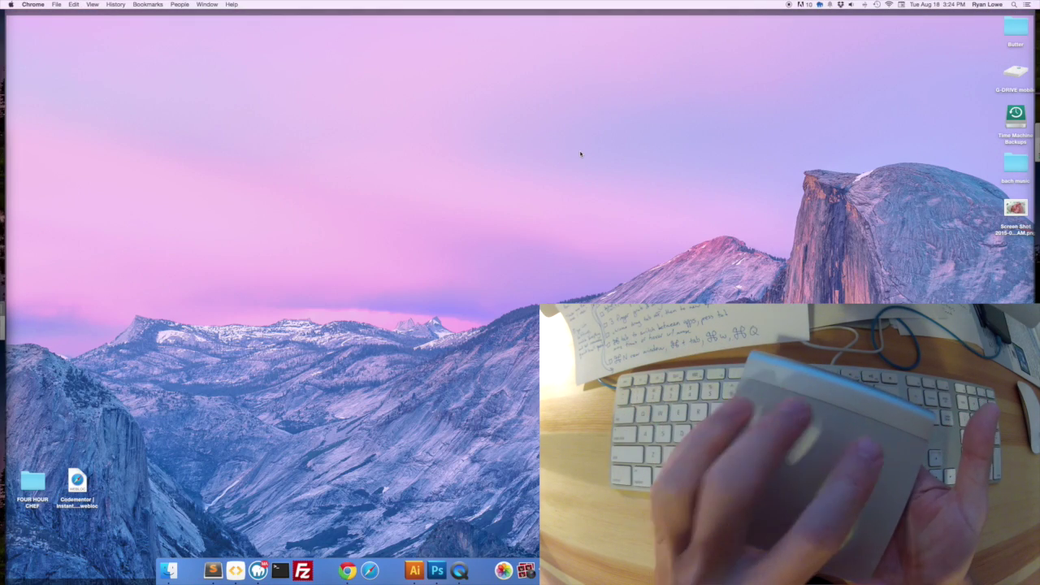
key("F11")
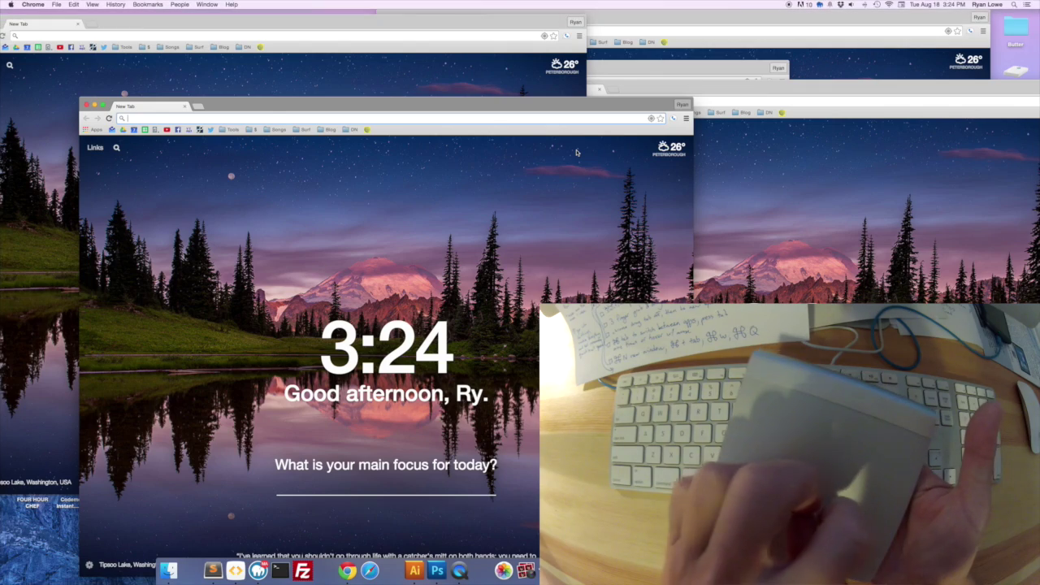
key("ctrl+Up")
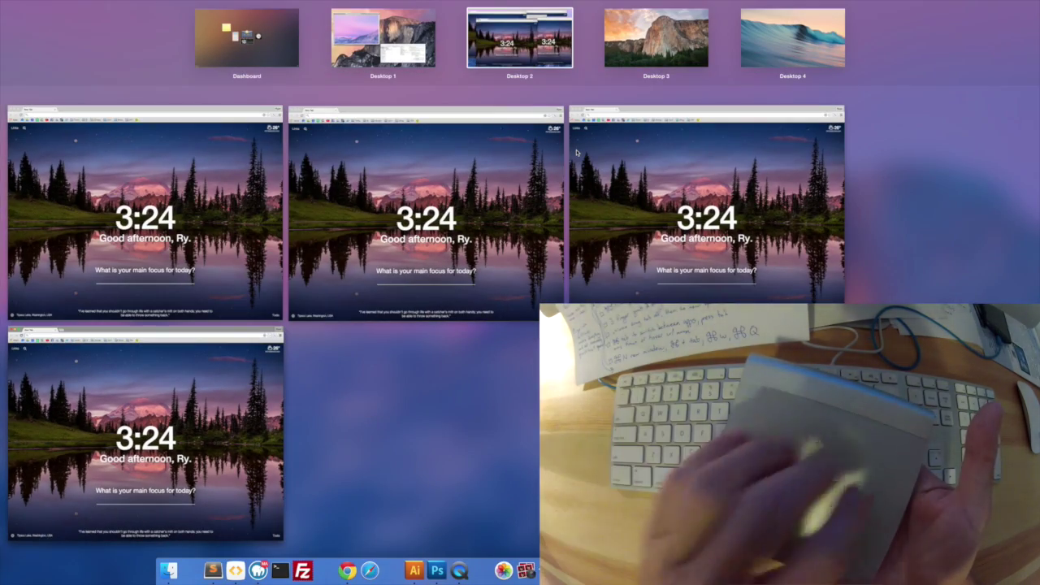
key("ctrl+Up")
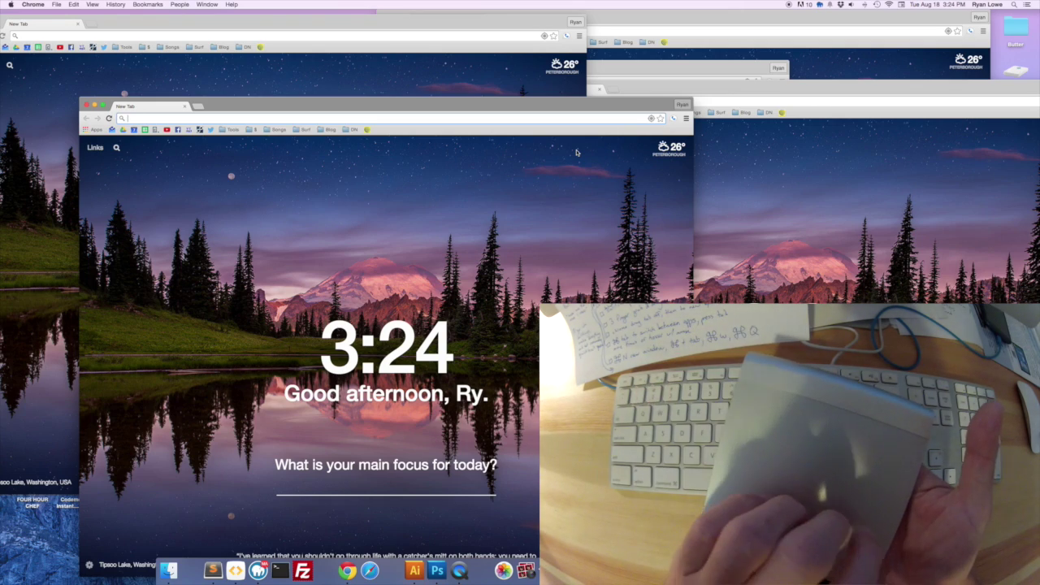
Add a fifth desktop space in Mission Control, remove it again and leave the overview
key("ctrl+Up")
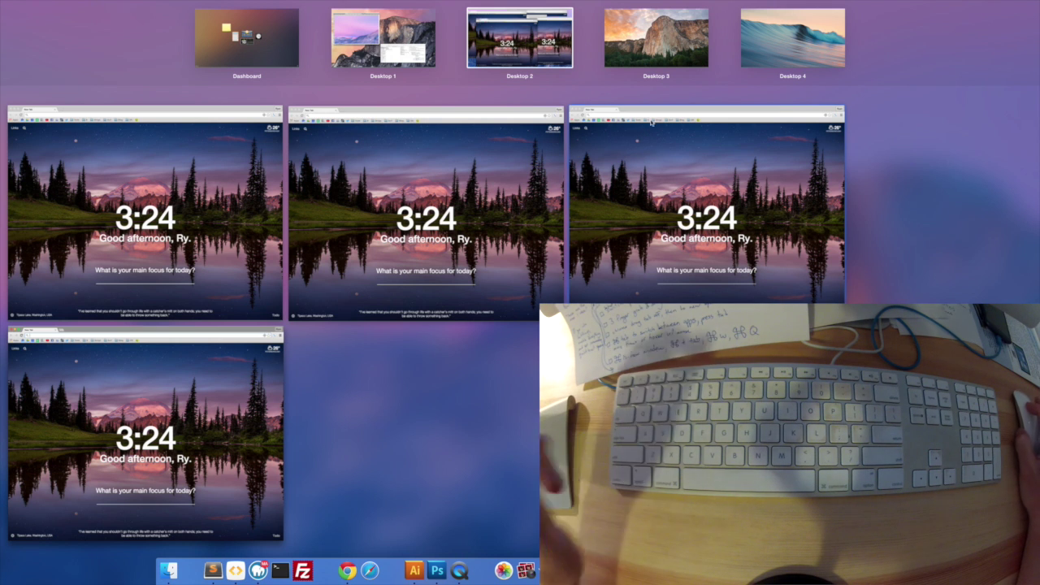
mouse_move(867, 21)
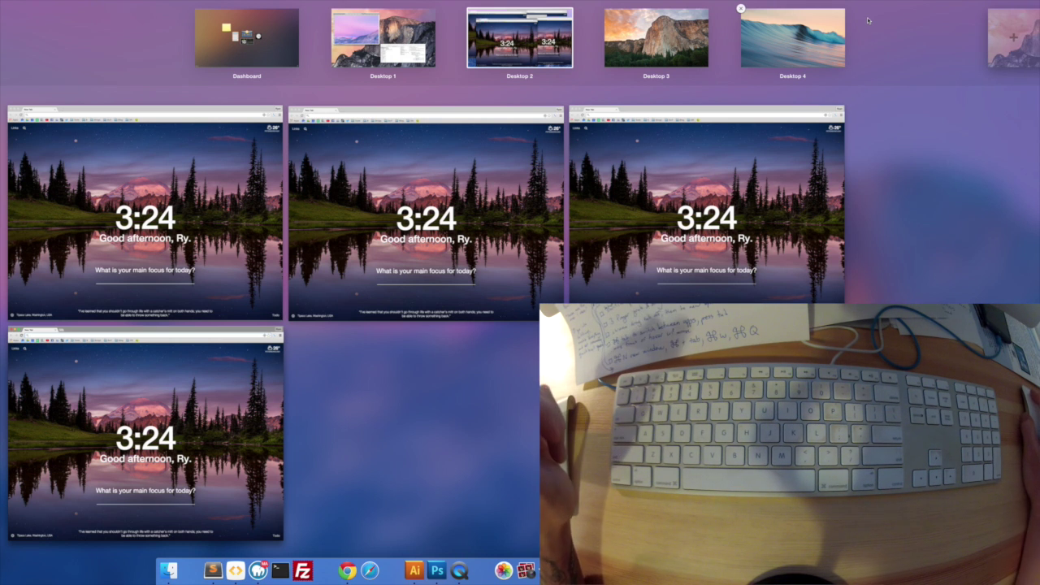
left_click(1013, 40)
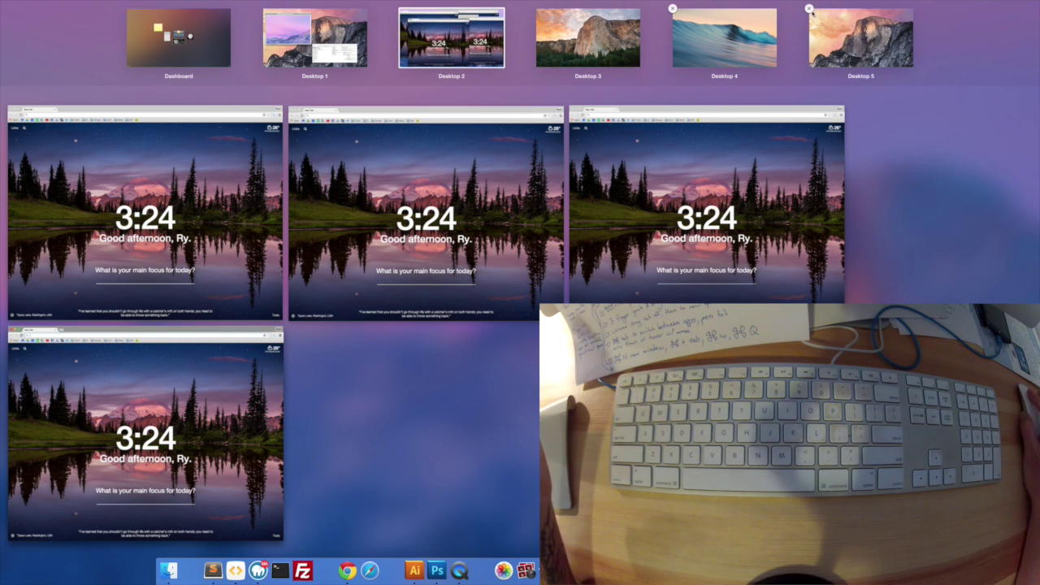
left_click(809, 9)
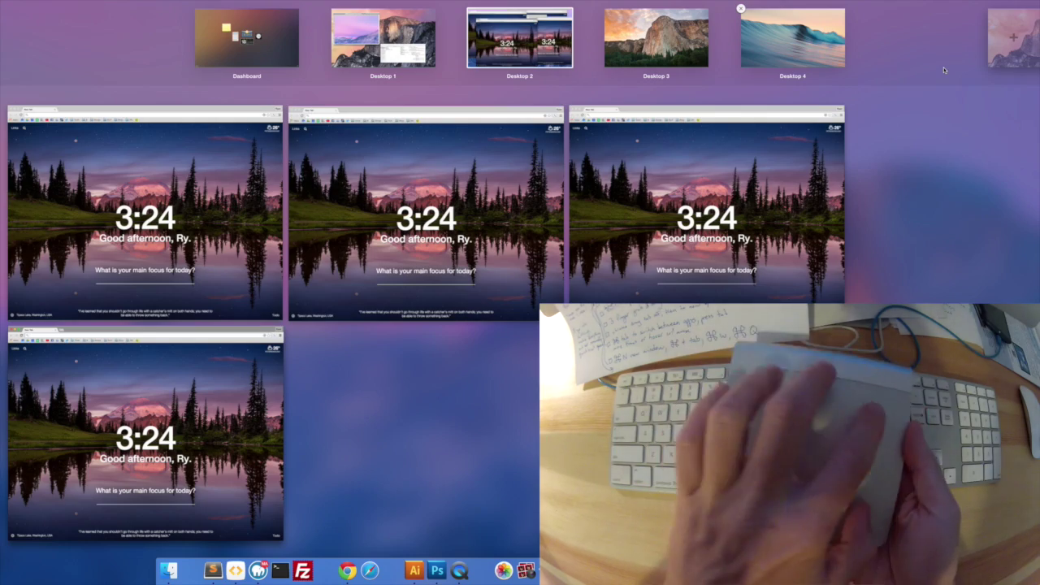
left_click(943, 66)
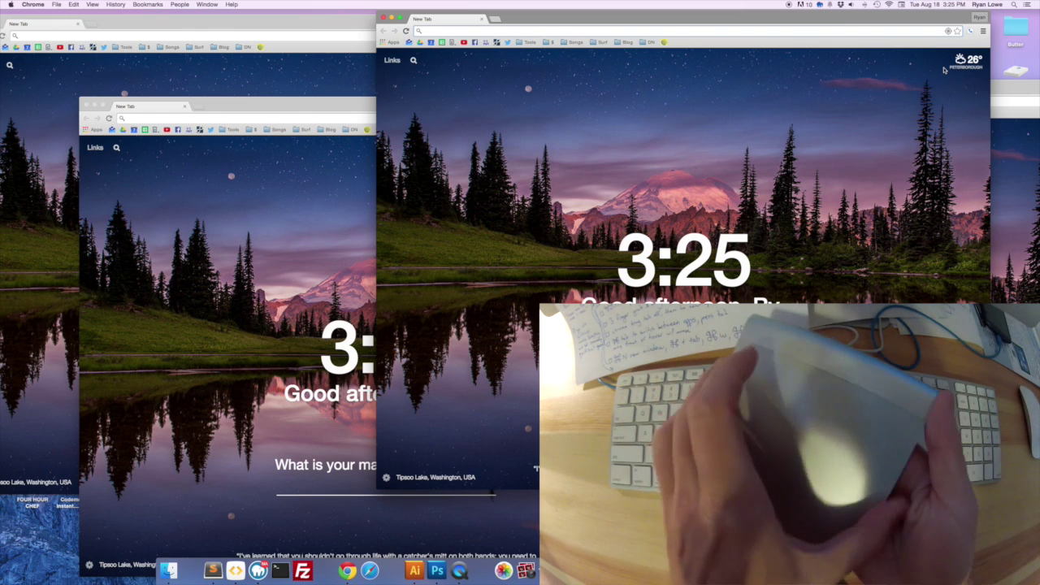
Switch back and forth between the second and third desktops, ending on the second
key("ctrl+Right")
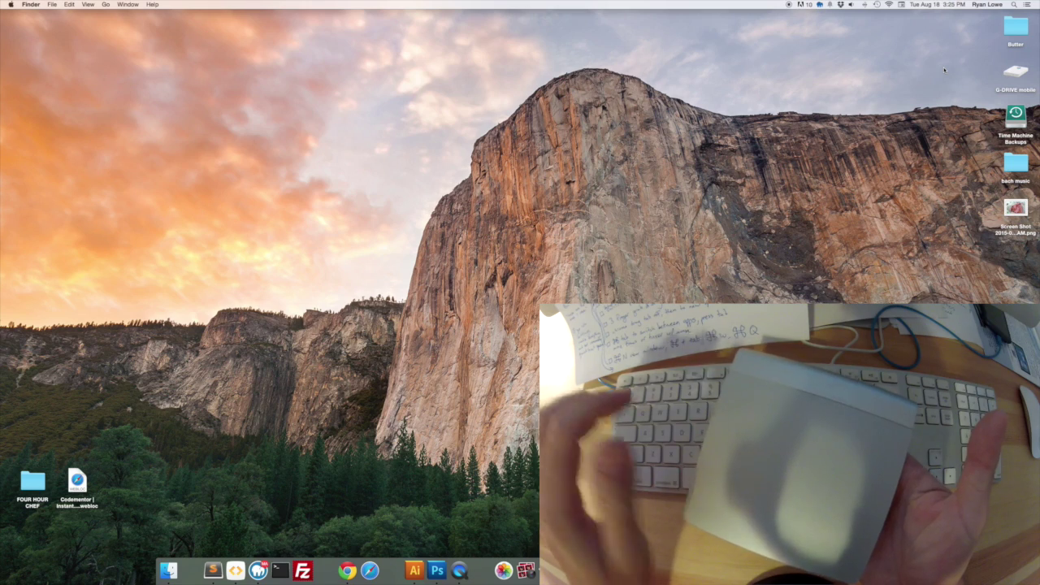
key("ctrl+Left")
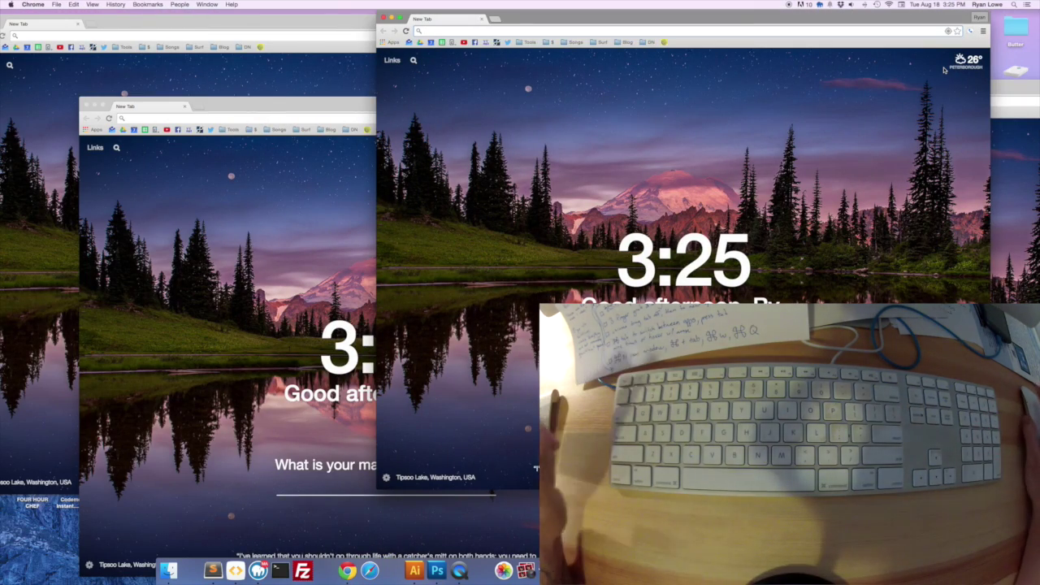
scroll(951, 75, "right", 5)
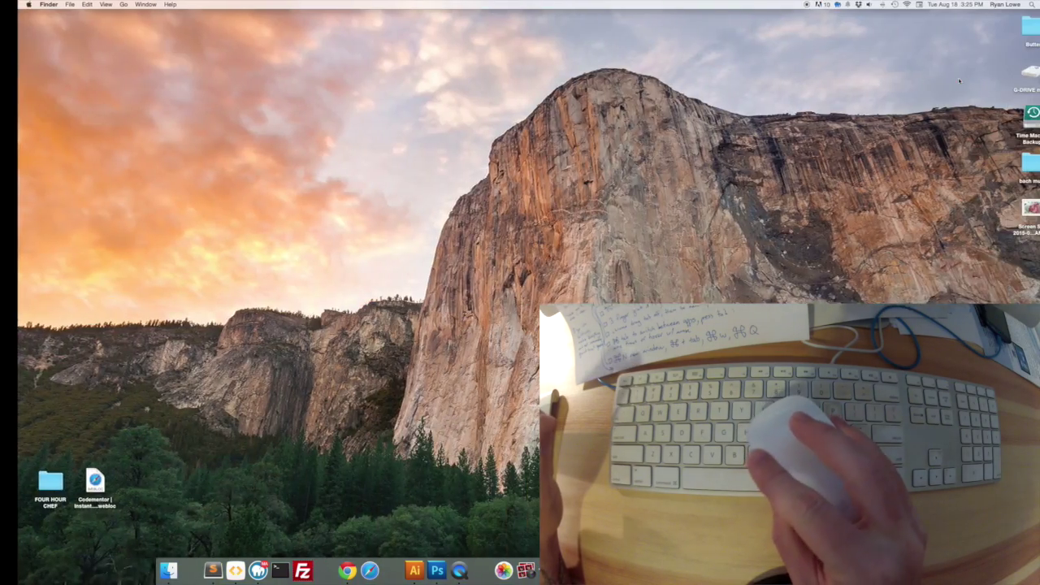
scroll(958, 80, "left", 5)
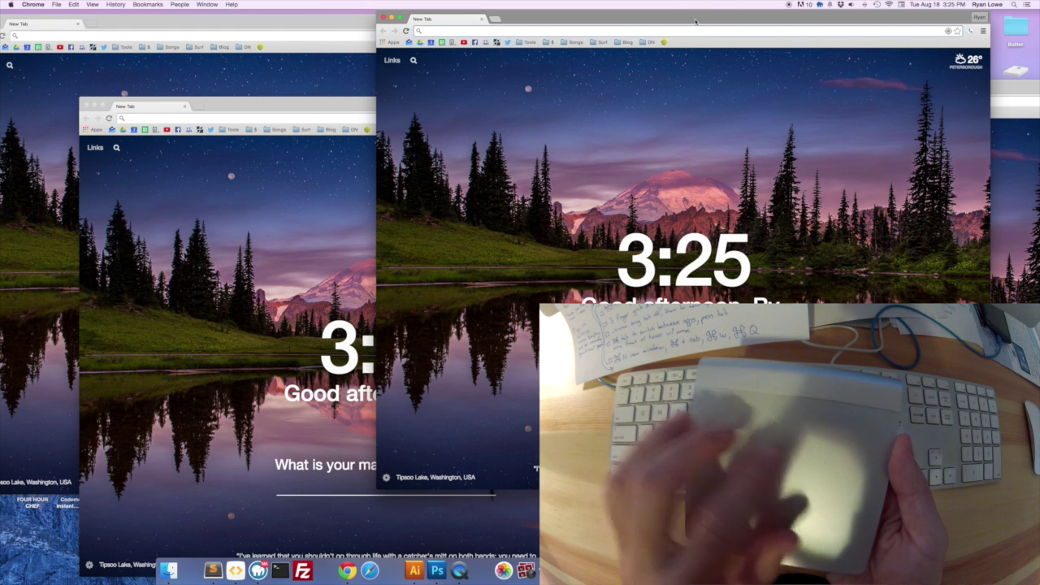
Move the front Chrome window to the third desktop and open two new tabs in it
left_click_drag(695, 21, 613, 42)
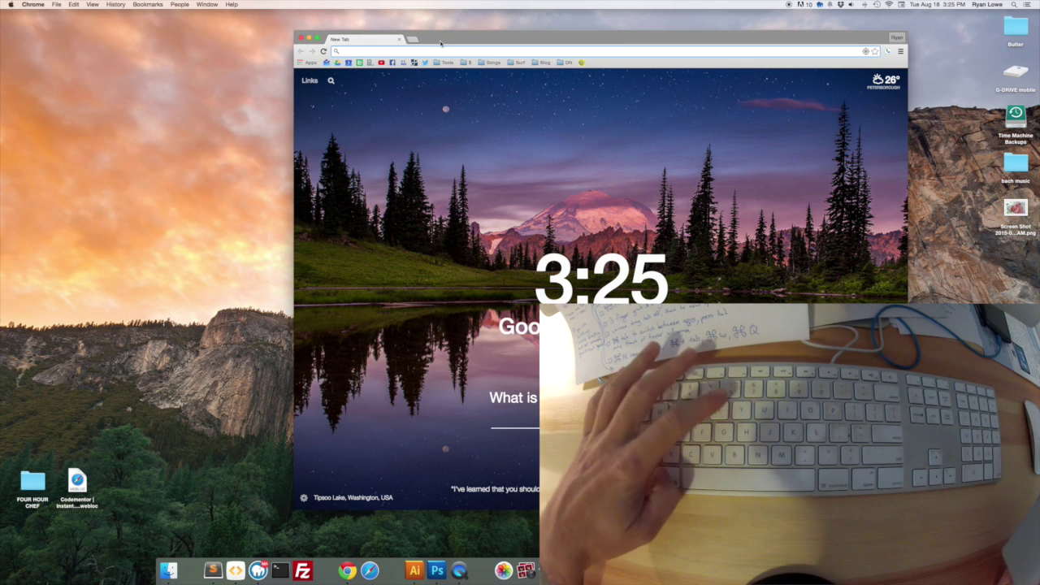
key("super+t")
key("super+t")
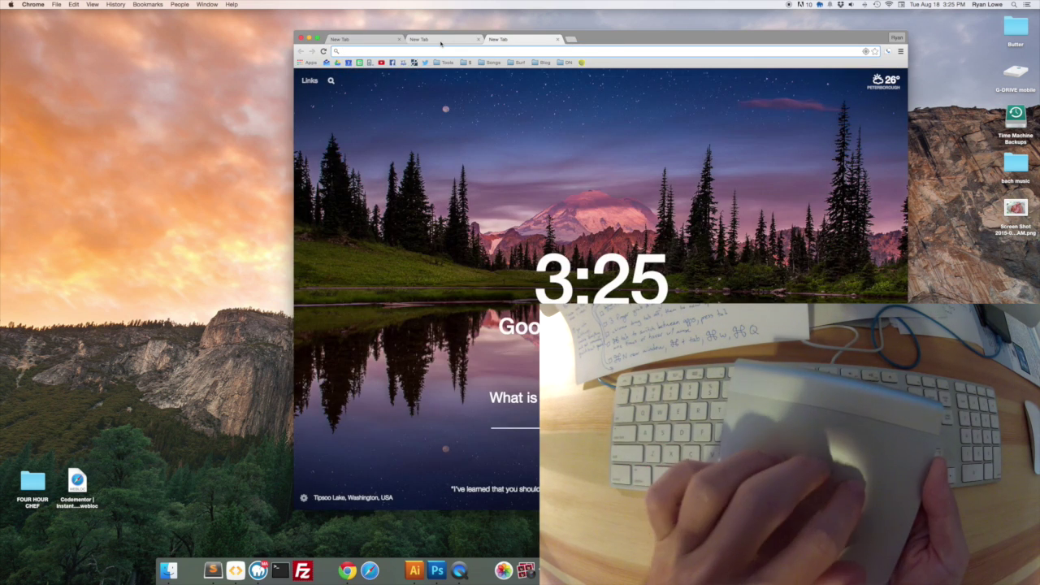
Detach a tab from the three-tab Chrome window into its own window and carry that window to the fourth desktop
key("super+n")
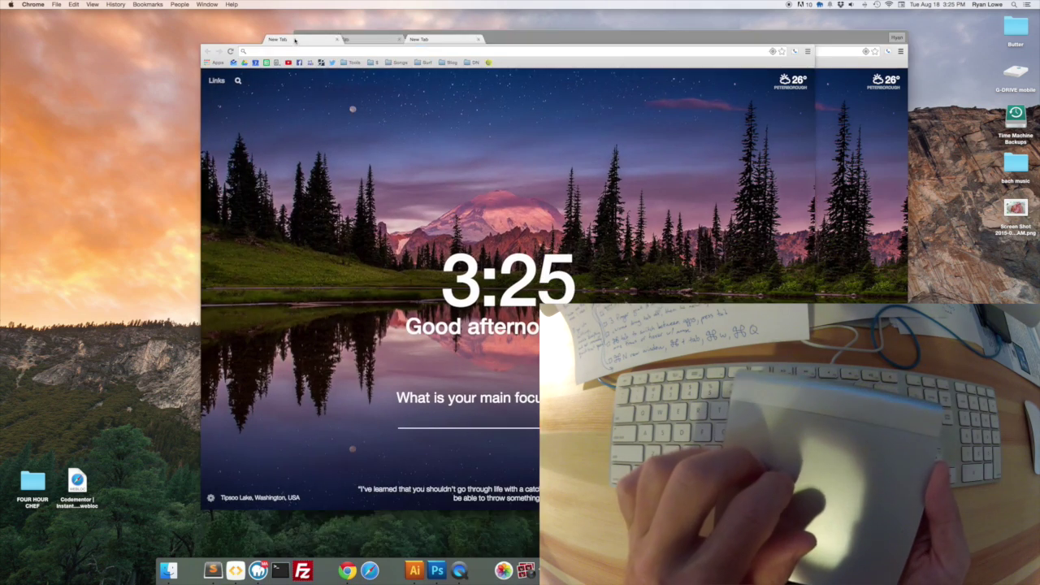
left_click_drag(293, 44, 268, 75)
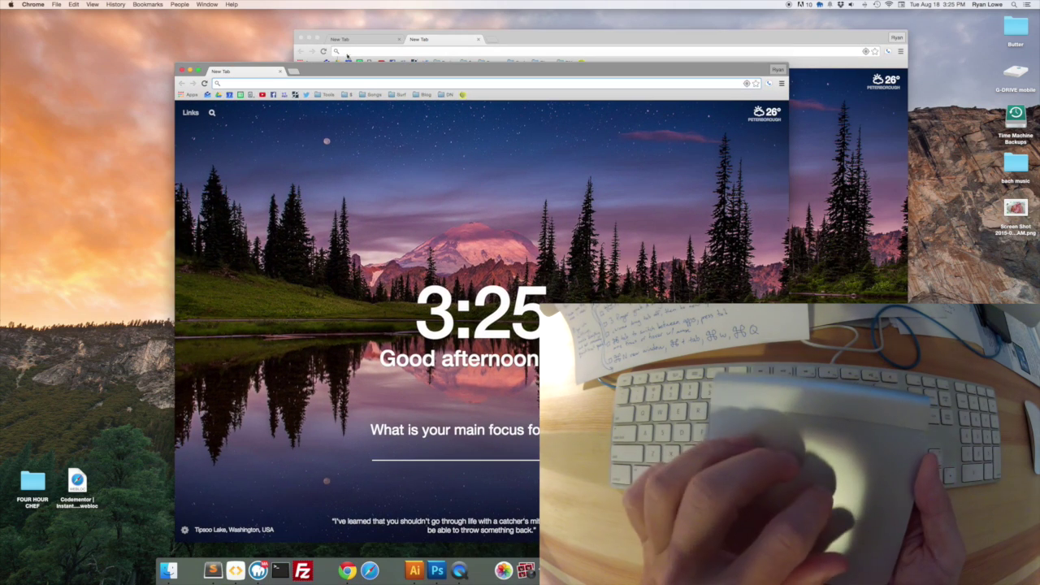
left_click_drag(345, 73, 466, 52)
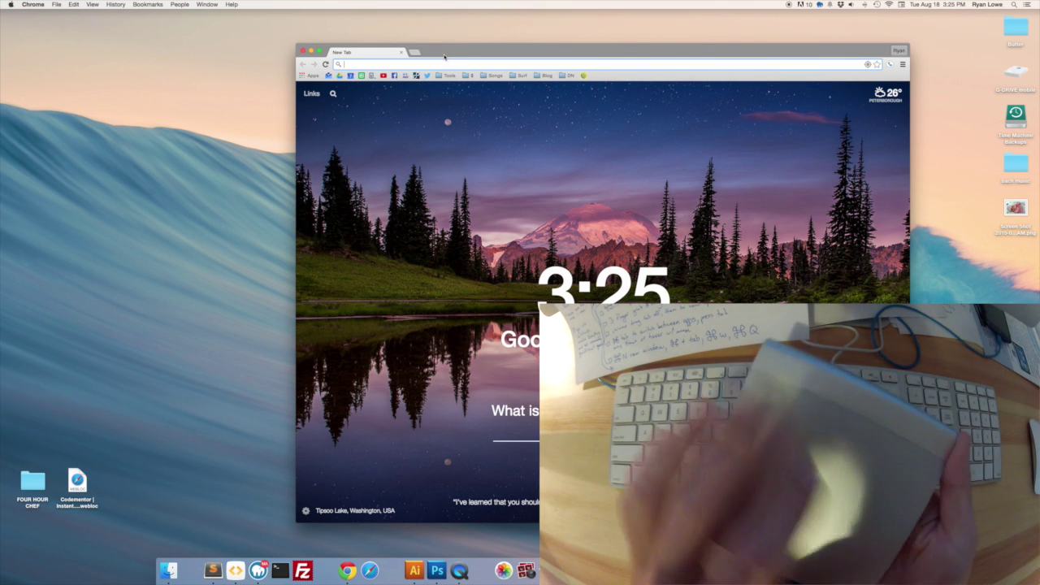
Reposition the detached Chrome window on the fourth desktop and switch between the third and fourth desktops, ending on the third
left_click_drag(430, 53, 2, 19)
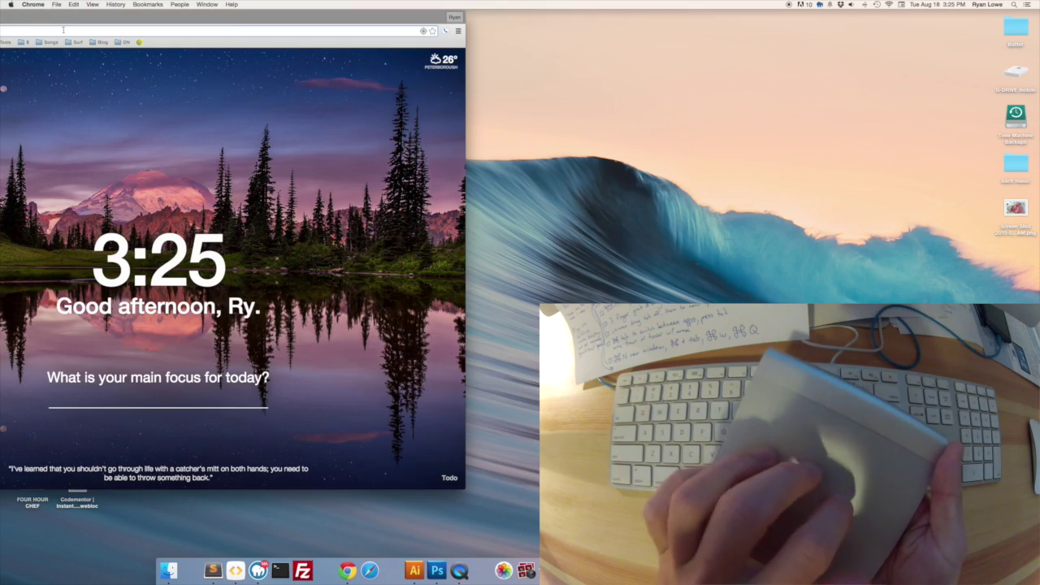
left_click_drag(55, 21, 408, 17)
key("ctrl+Left")
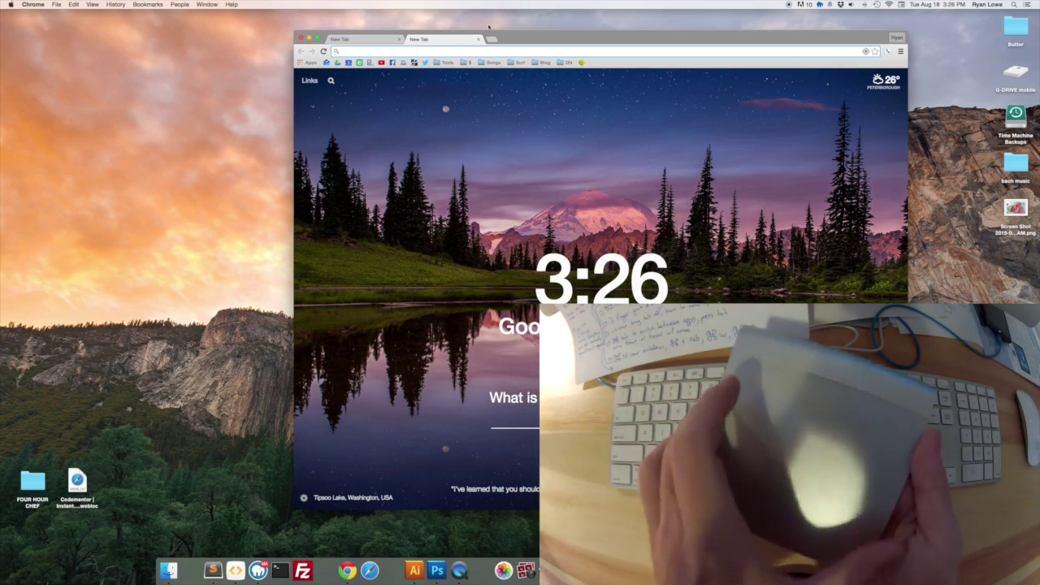
key("ctrl+Right")
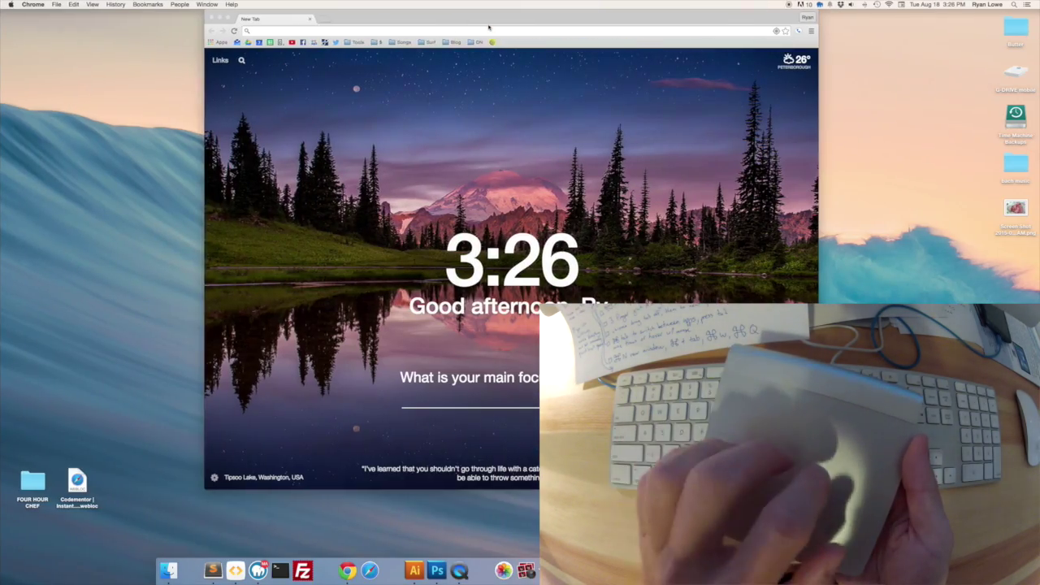
key("ctrl+Left")
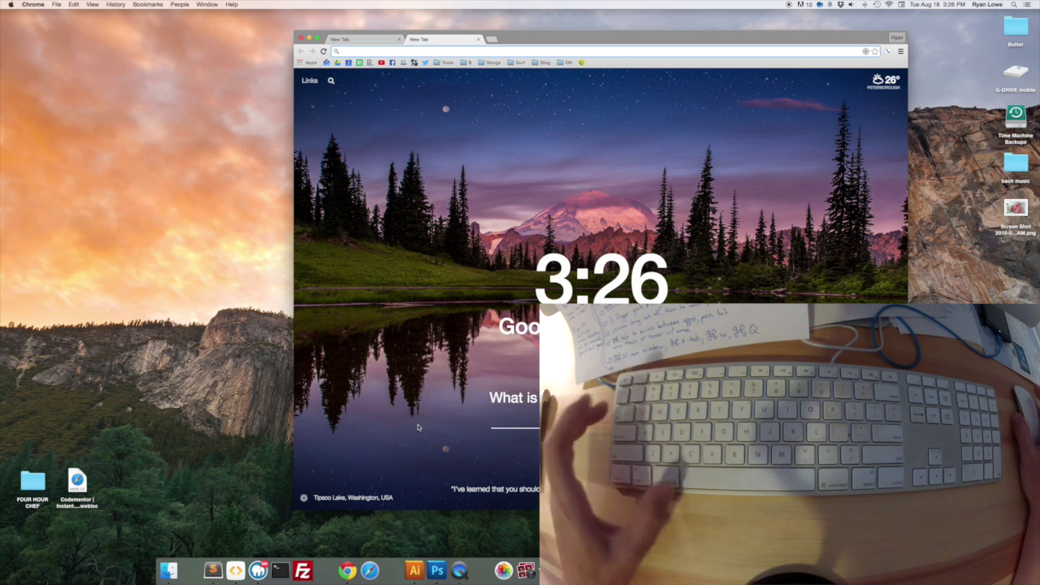
Use the application switcher to go to Photoshop and from there to Sublime Text 2
key("super+Tab")
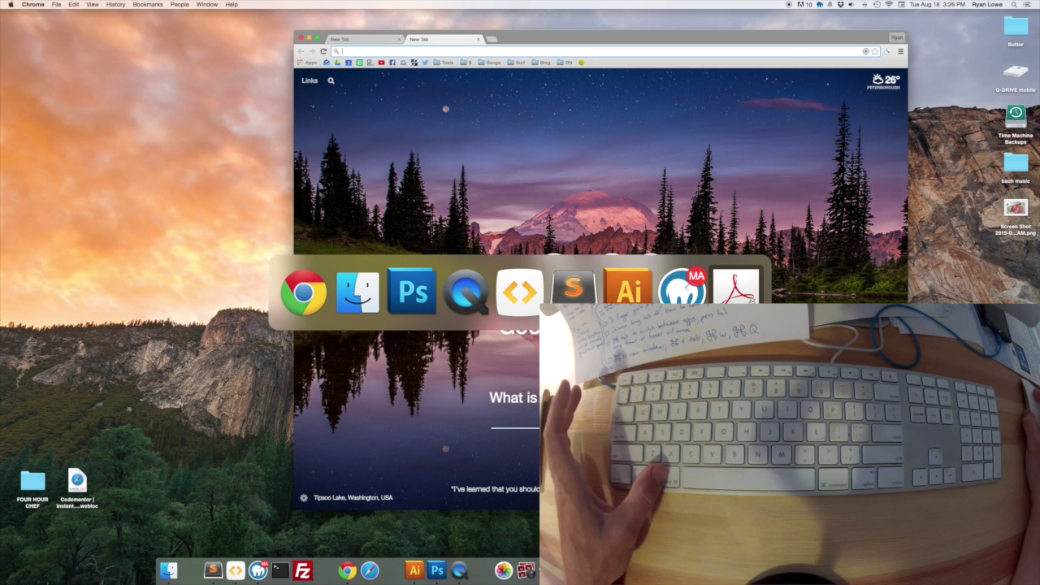
left_click(413, 292)
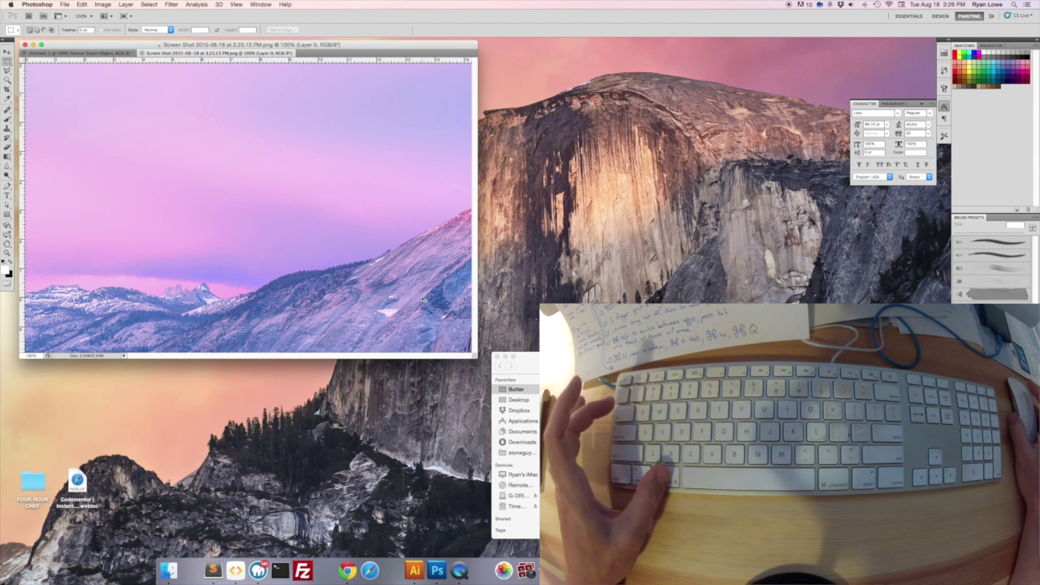
key("super+Tab")
key("super+Tab")
key("super+Tab")
key("super+Tab")
key("super+Tab")
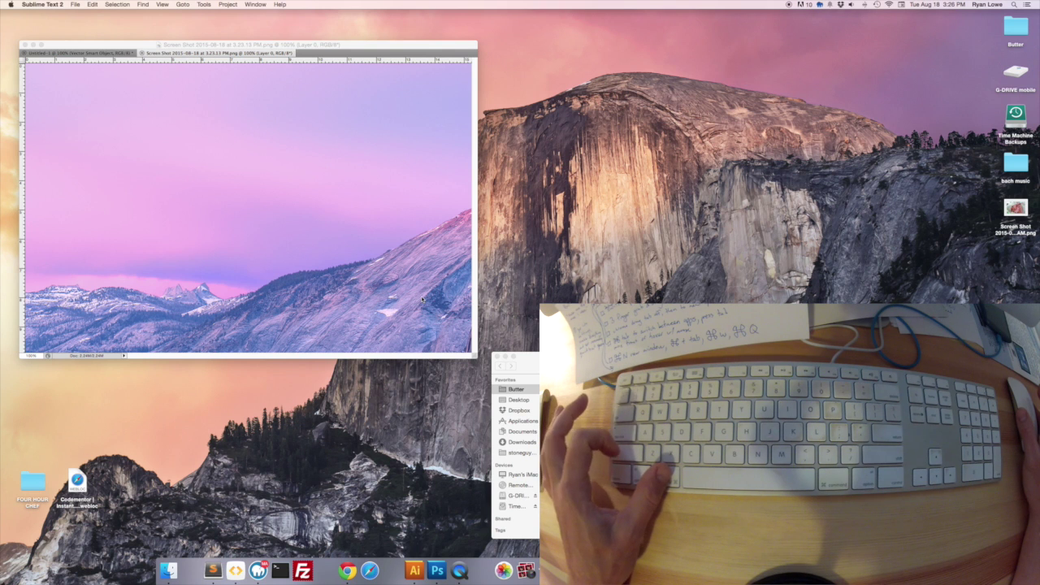
Cycle forward and backward through the open applications in the application switcher, ending by switching to Chrome
key("super+Tab")
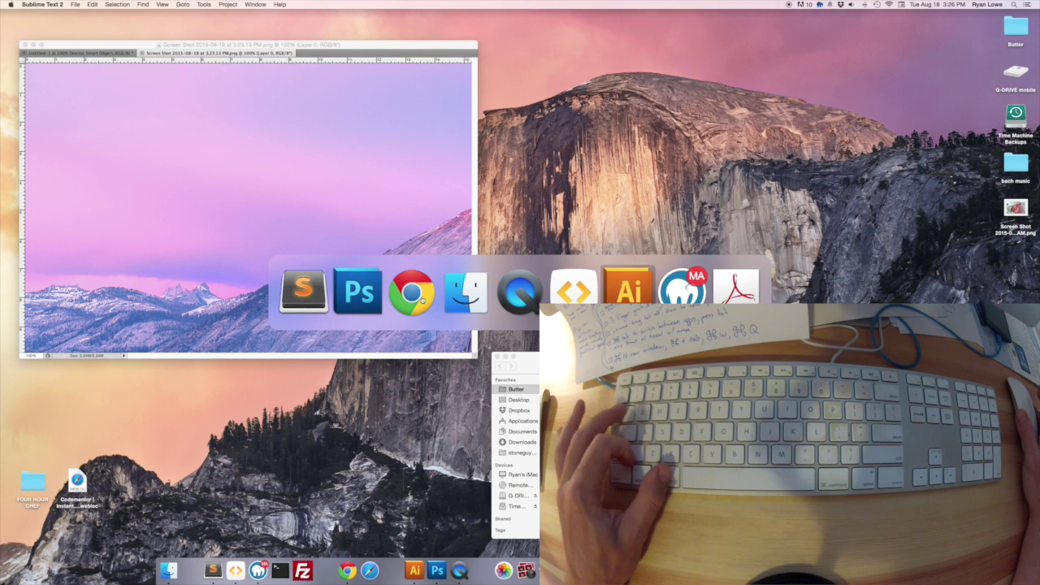
key("super+shift+Tab")
key("super+shift+Tab")
key("super+shift+Tab")
key("super+shift+Tab")
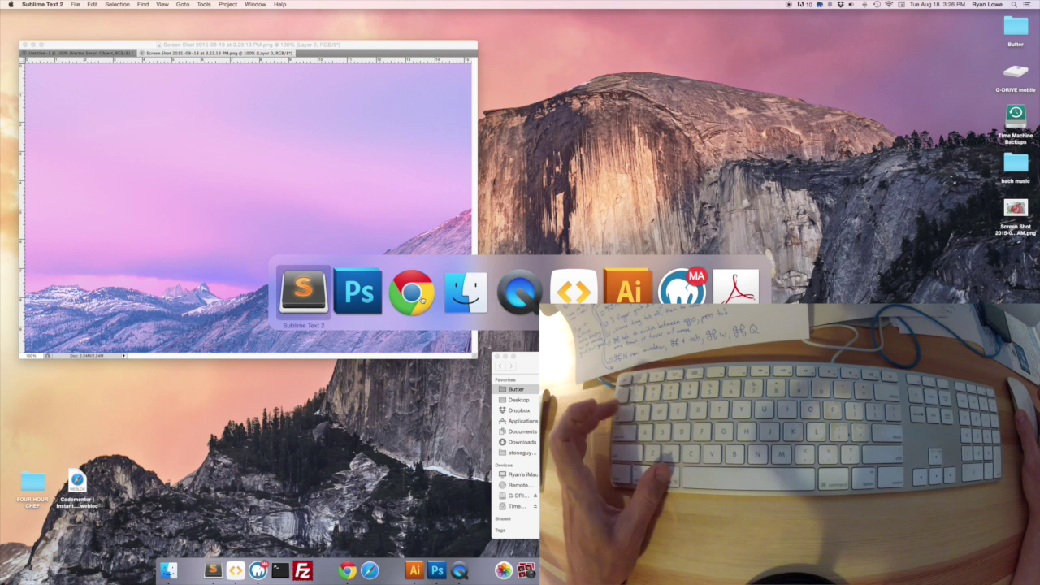
key("super+Tab")
key("super+Tab")
key("super+Tab")
key("super+Tab")
key("super+Tab")
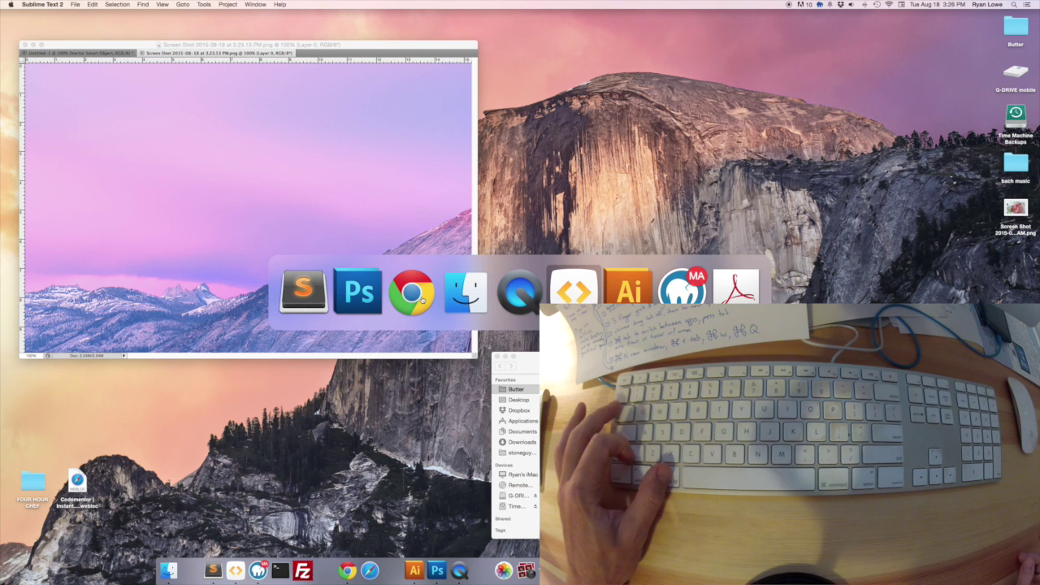
key("super+shift+Tab")
key("super+shift+Tab")
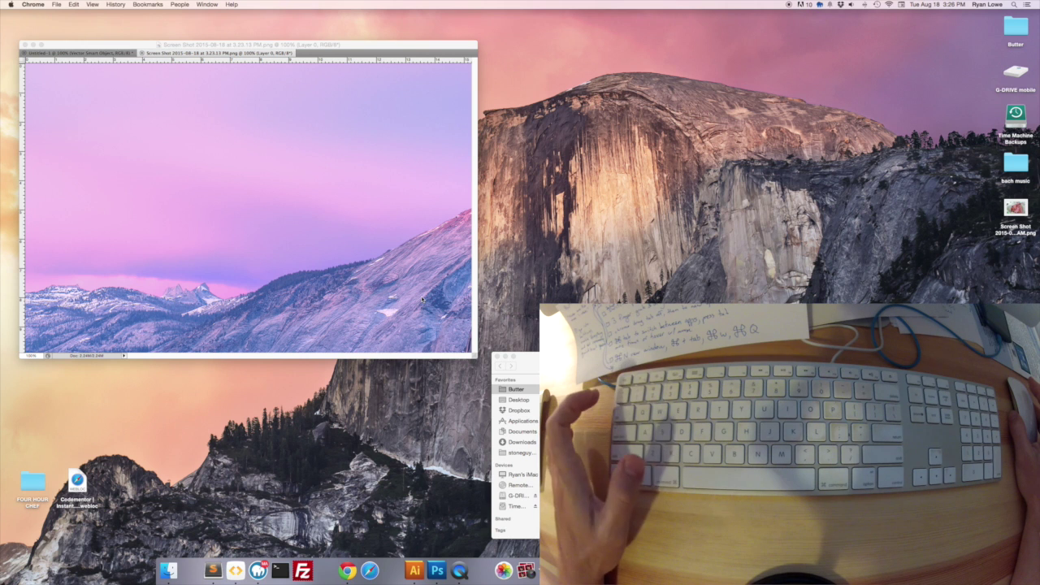
Step through the open applications in the application switcher, keeping Chrome as the active application
key("super+Tab")
key("super+Tab")
key("super+Tab")
key("super+Tab")
key("super+Tab")
key("super+Tab")
key("super+Tab")
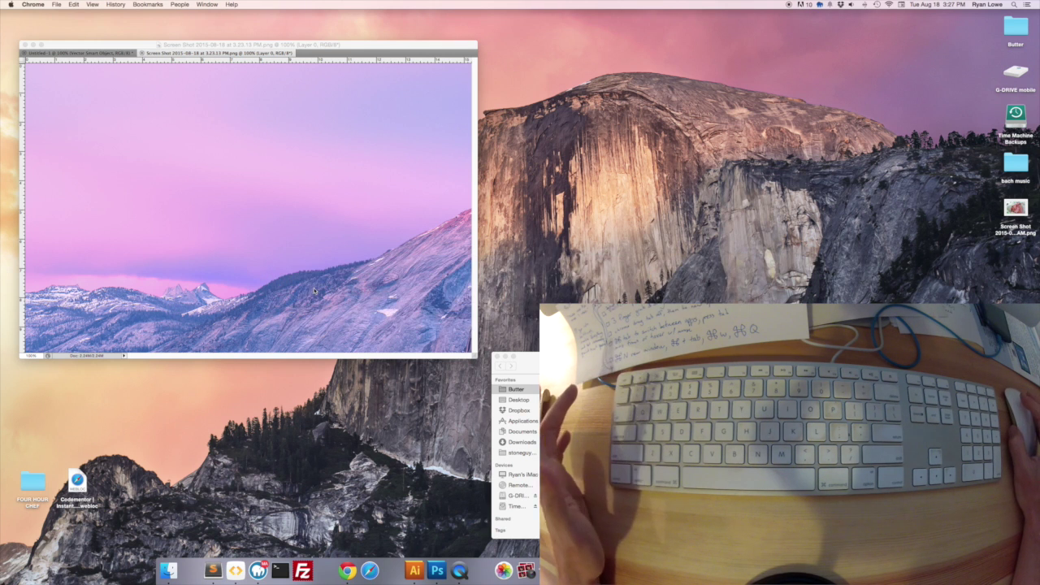
Go from the first desktop to the second and switch back and forth with neighbouring desktops, ending on the second
key("ctrl+Right")
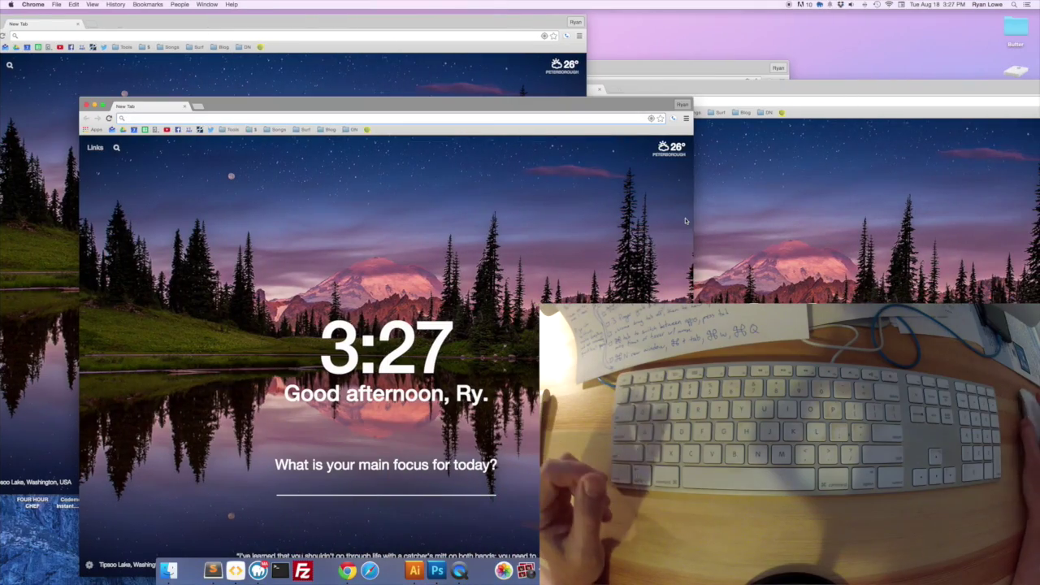
key("ctrl+Left")
key("ctrl+Right")
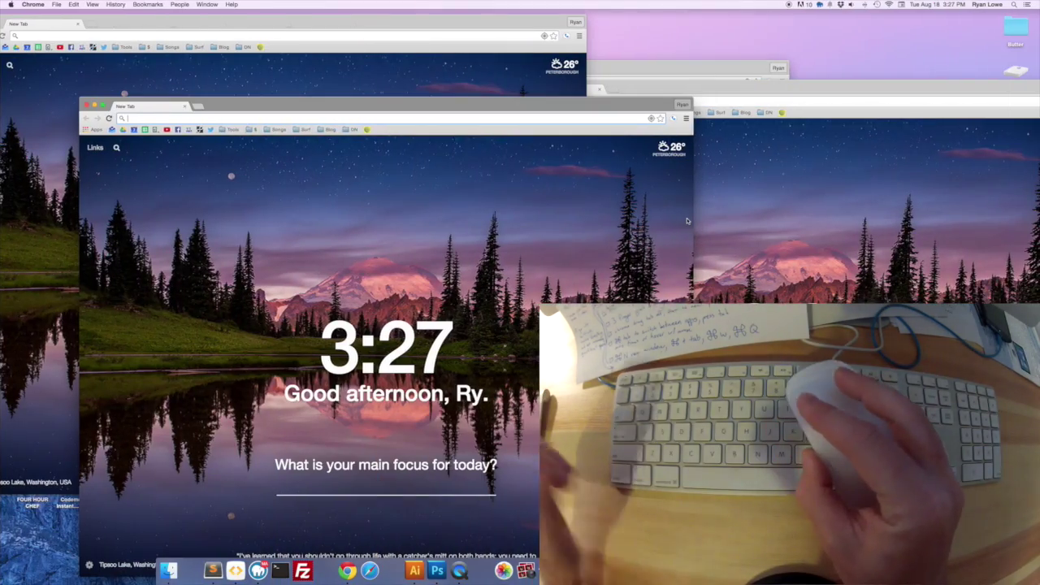
key("ctrl+Left")
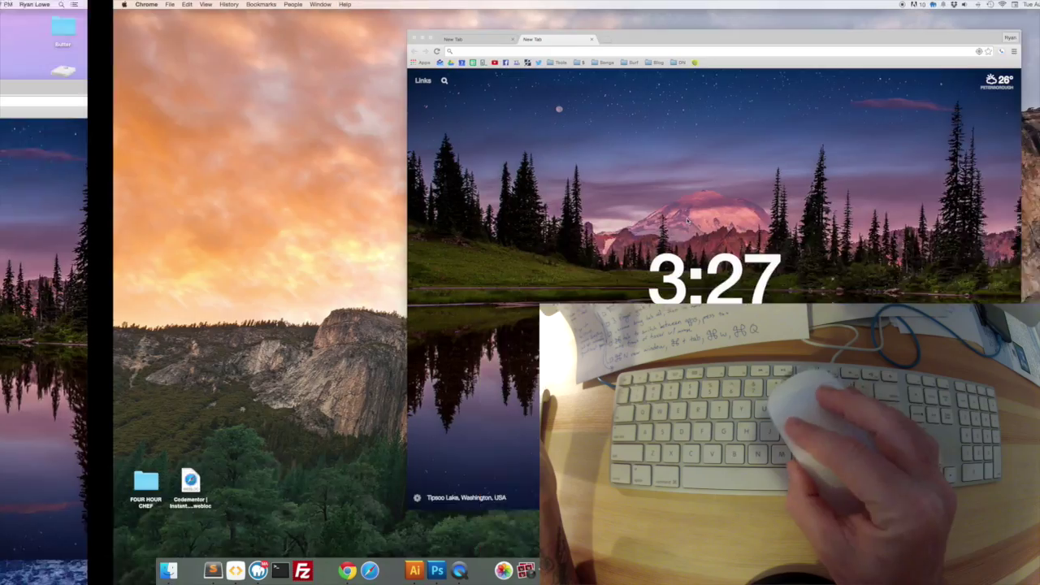
key("ctrl+Left")
key("ctrl+Right")
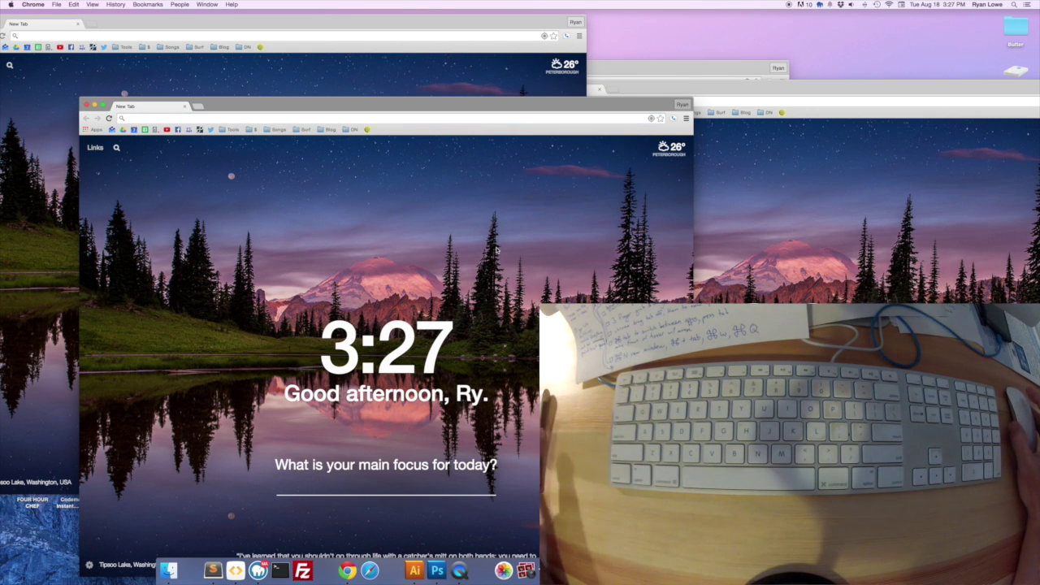
Visit the desktops on either side of the second desktop, returning to the second each time
key("ctrl+Right")
key("ctrl+Left")
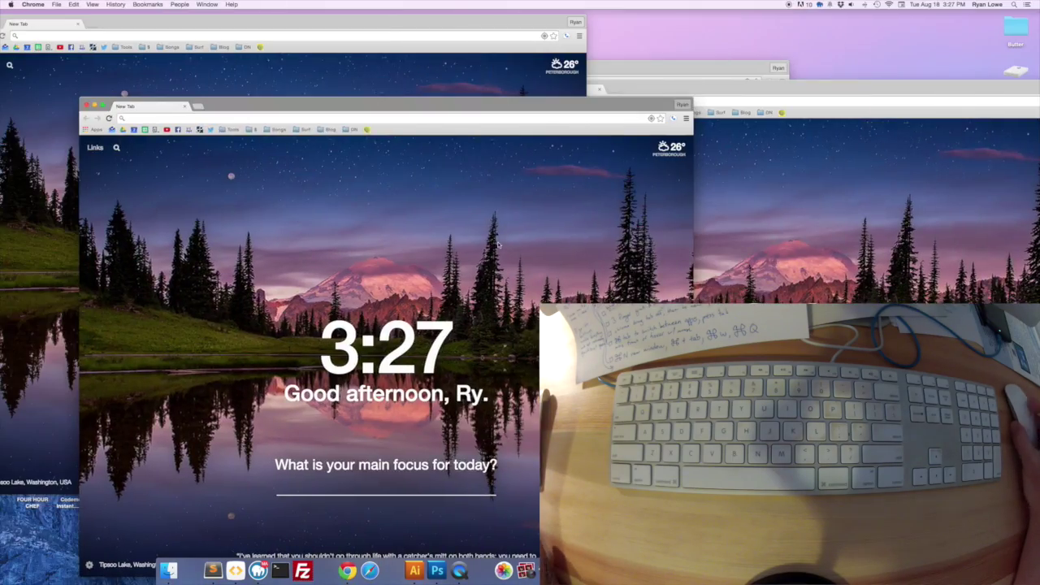
key("ctrl+Left")
key("ctrl+Right")
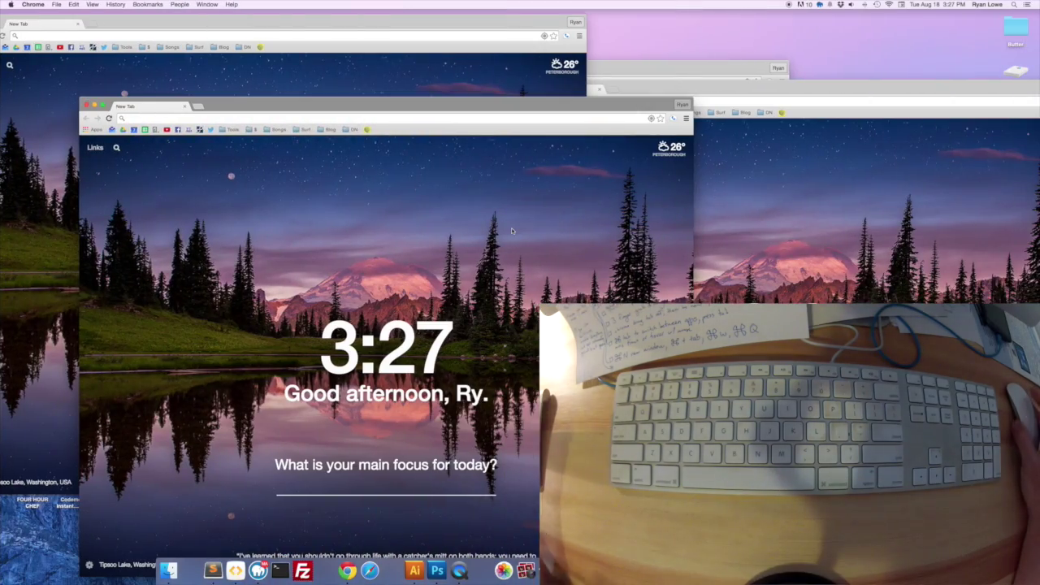
Bring up the application switcher and advance the selection to Adobe Photoshop CS5
key("super+Tab")
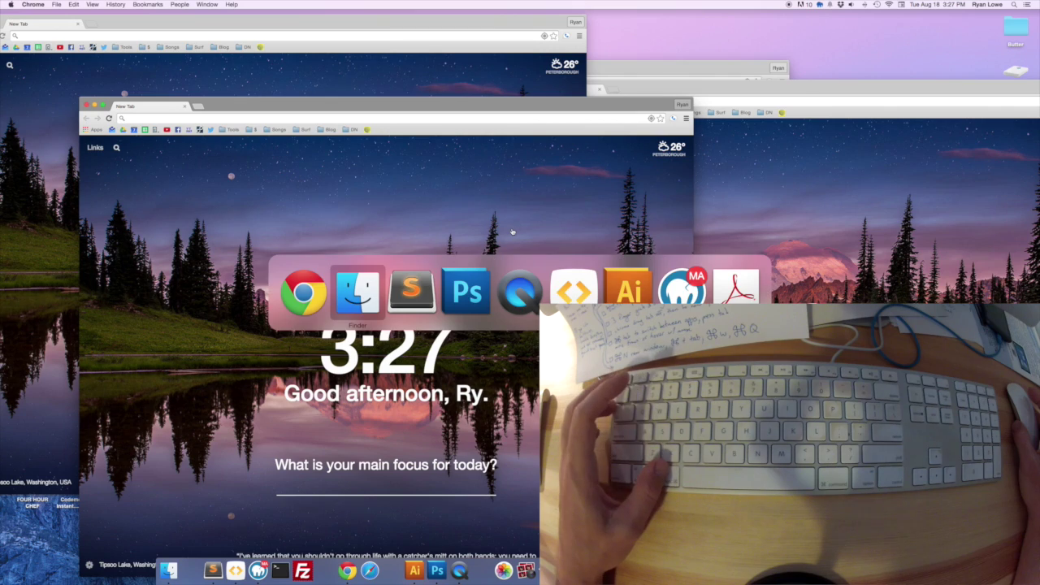
key("super+Tab")
key("super+Tab")
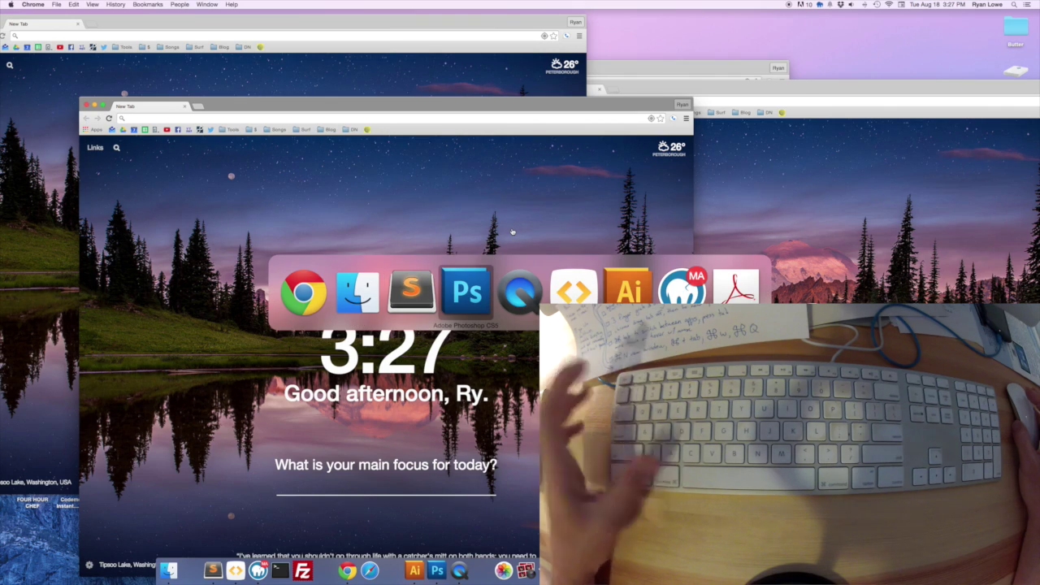